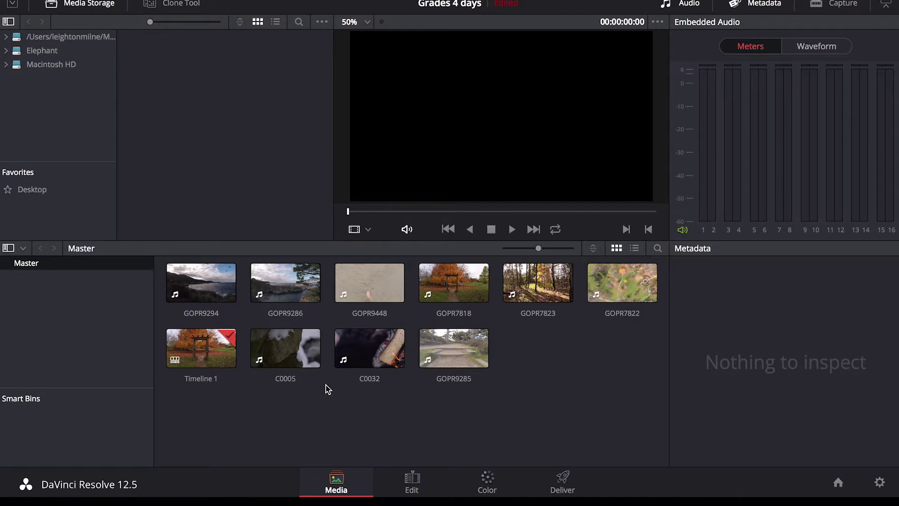
# Scrub through Timeline 1's shots on the Edit page, ending on the forest path clip at 01:00:23:21.
pyautogui.click(410, 484)
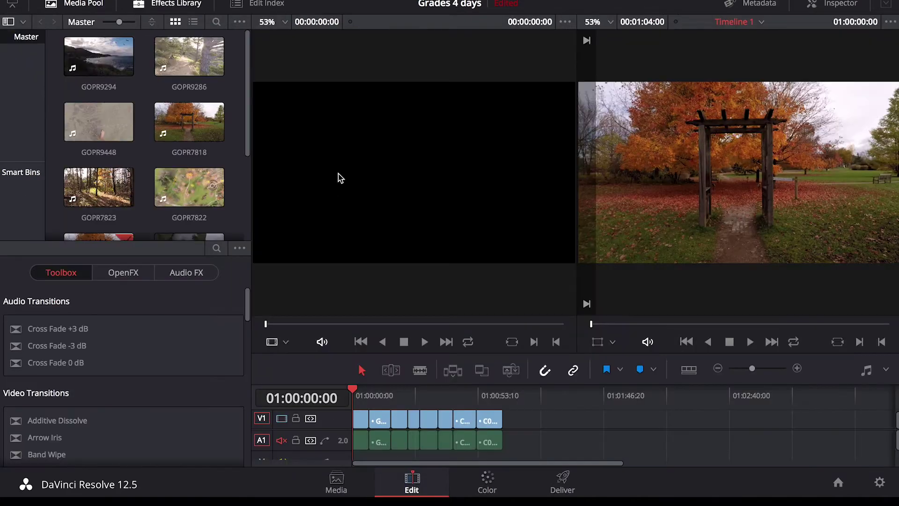
pyautogui.click(436, 396)
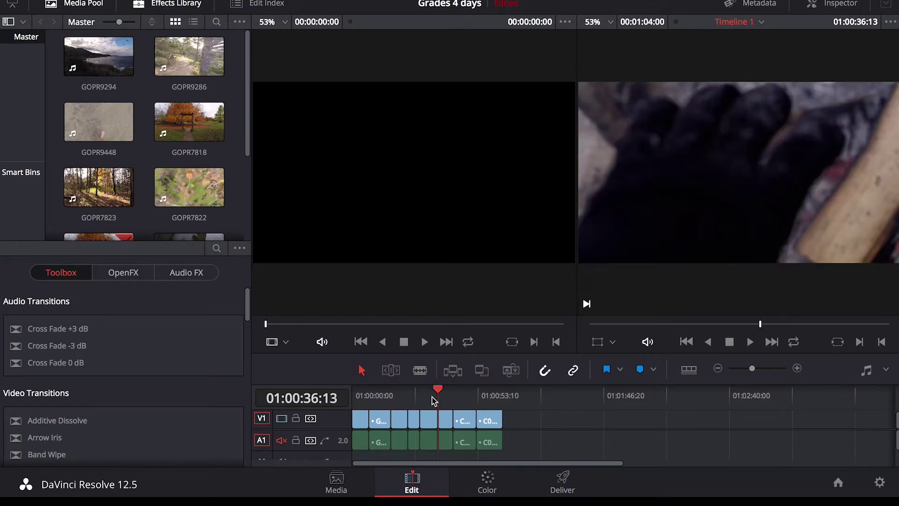
pyautogui.moveTo(439, 390); pyautogui.dragTo(475, 395)
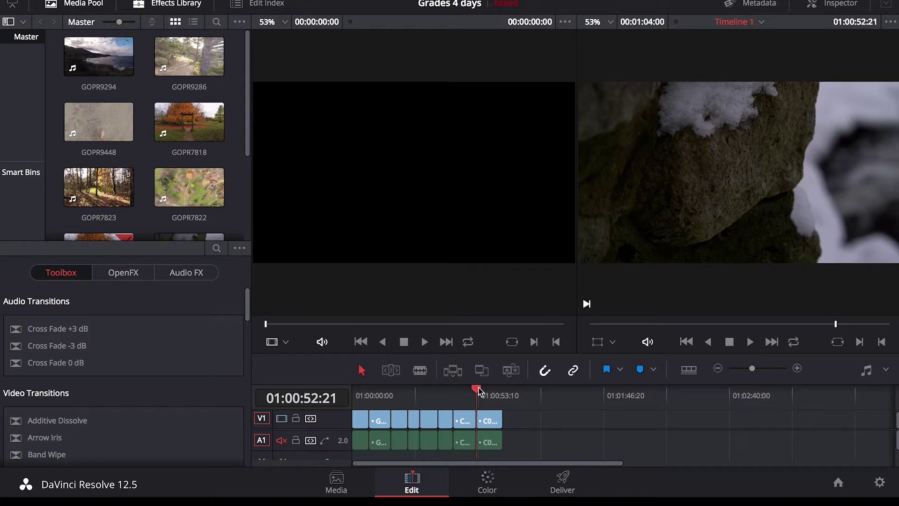
pyautogui.moveTo(475, 395); pyautogui.dragTo(414, 396)
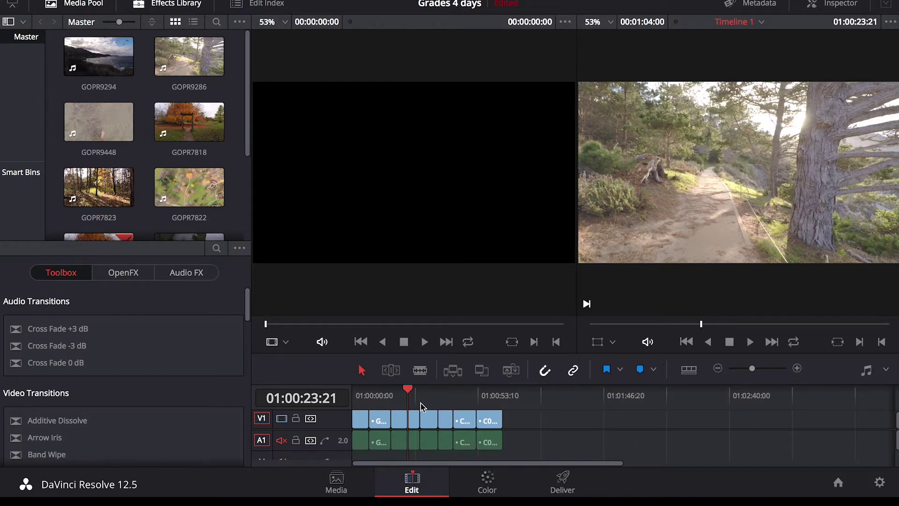
pyautogui.click(438, 394)
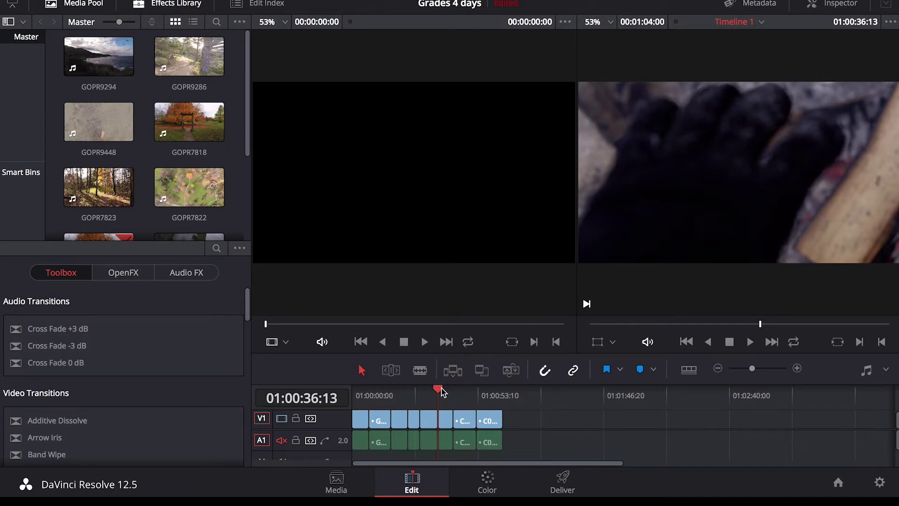
pyautogui.moveTo(439, 392)
pyautogui.mouseDown()
pyautogui.moveTo(392, 393)
pyautogui.moveTo(453, 392)
pyautogui.mouseUp()
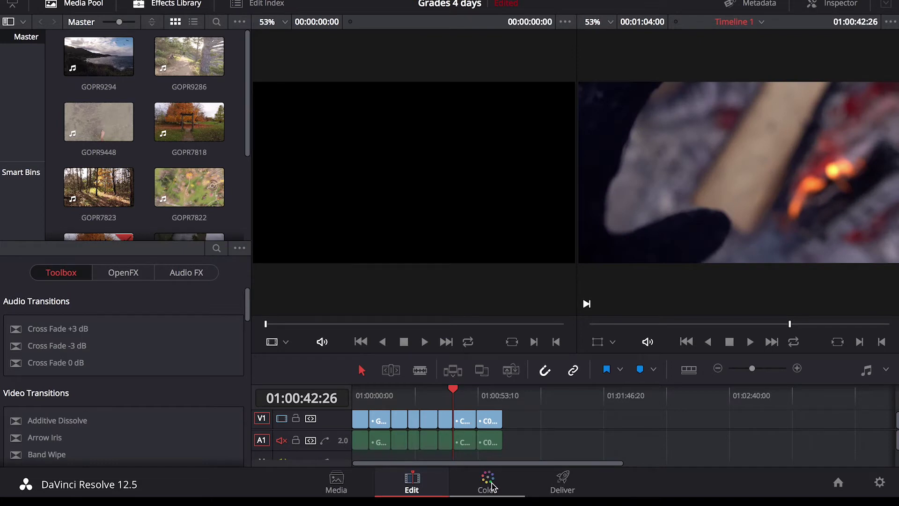
pyautogui.click(408, 393)
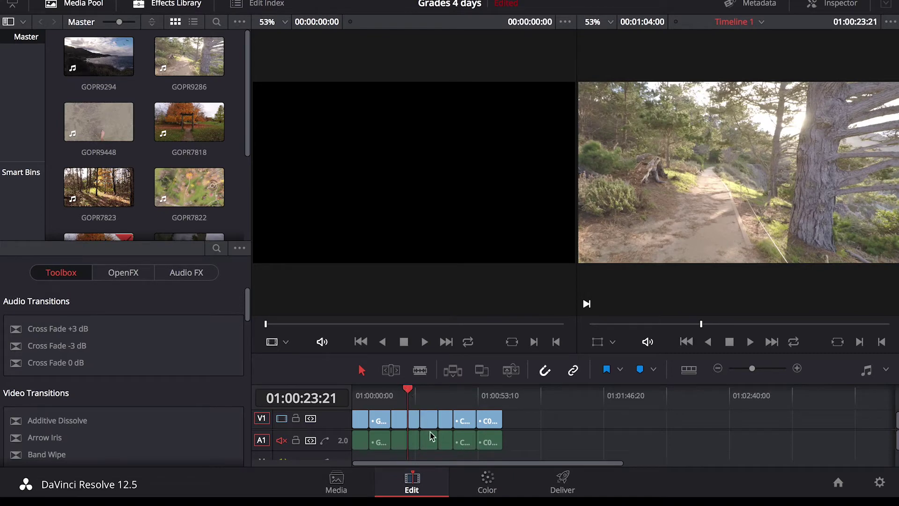
# On the Color page, step back through the clips to select clip 02, the aerial park shot.
pyautogui.click(487, 492)
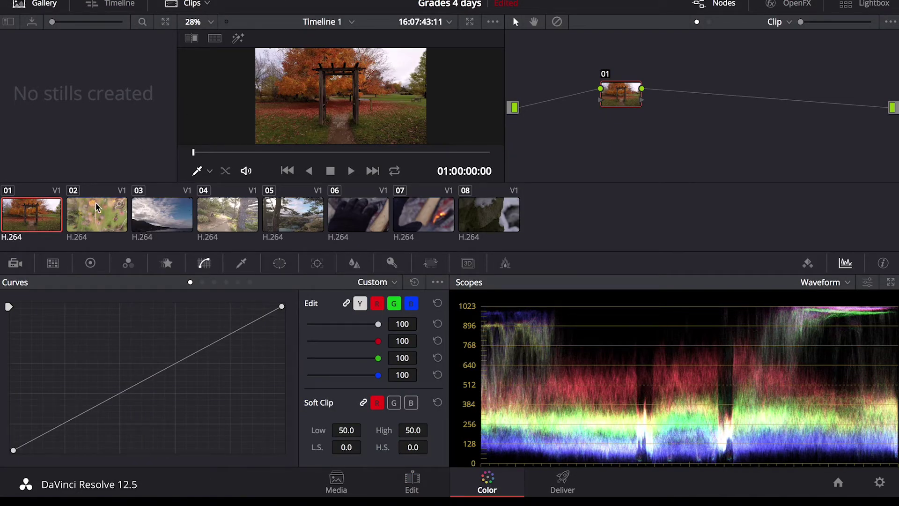
pyautogui.click(485, 214)
pyautogui.click(424, 215)
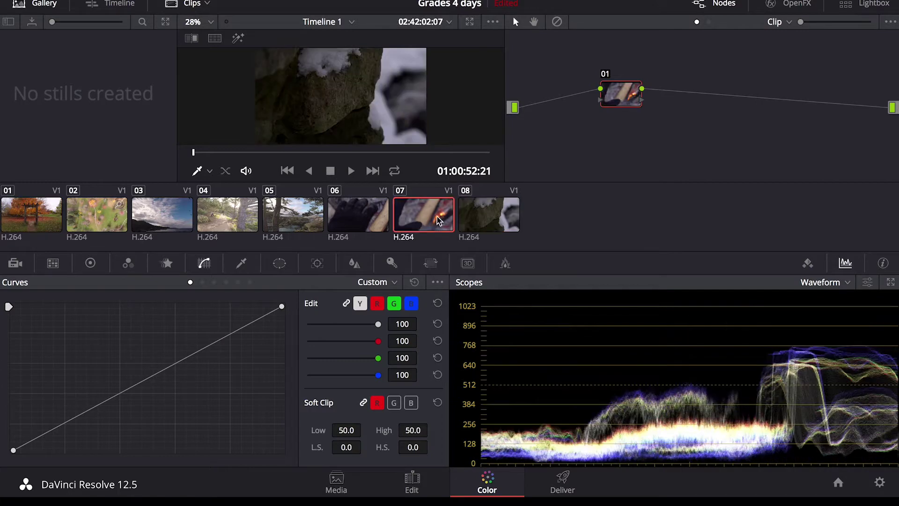
pyautogui.click(374, 220)
pyautogui.click(306, 218)
pyautogui.click(211, 217)
pyautogui.click(149, 217)
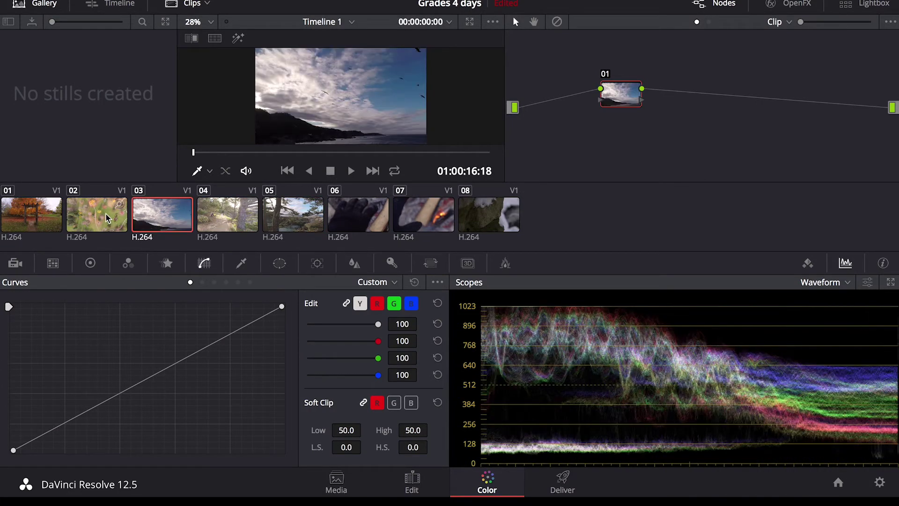
pyautogui.click(105, 217)
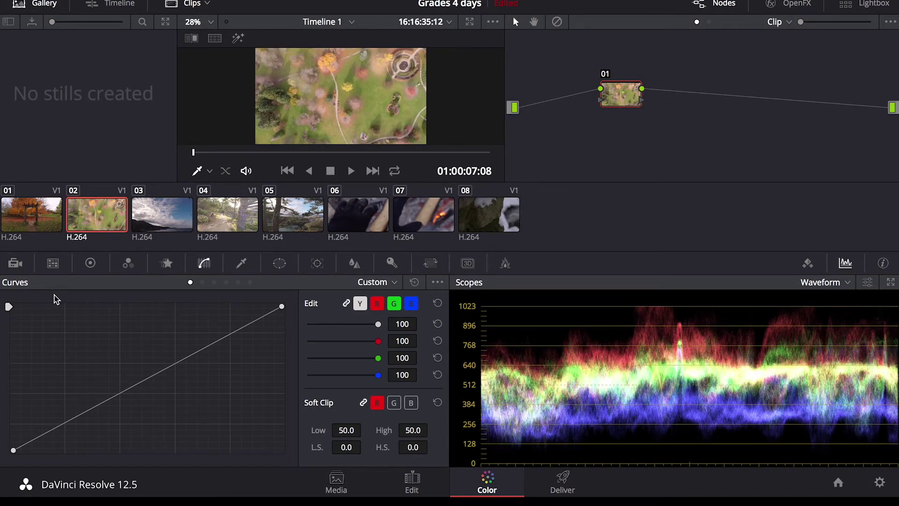
# Scrub through clip 02 in the mini timeline, then hide the mini timeline and clip thumbnails for a bigger viewer.
pyautogui.click(192, 4)
pyautogui.click(193, 5)
pyautogui.click(119, 4)
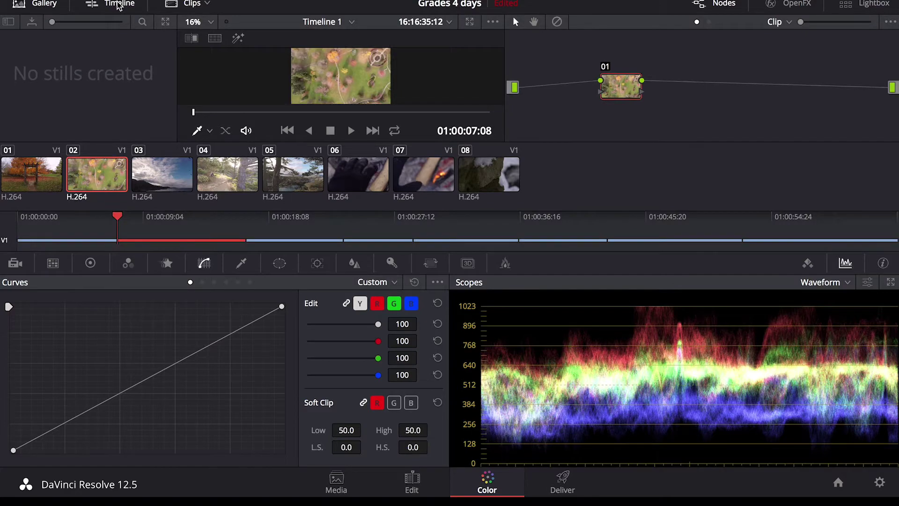
pyautogui.moveTo(126, 226)
pyautogui.mouseDown()
pyautogui.moveTo(259, 232)
pyautogui.moveTo(237, 243)
pyautogui.moveTo(375, 241)
pyautogui.moveTo(115, 241)
pyautogui.moveTo(126, 241)
pyautogui.mouseUp()
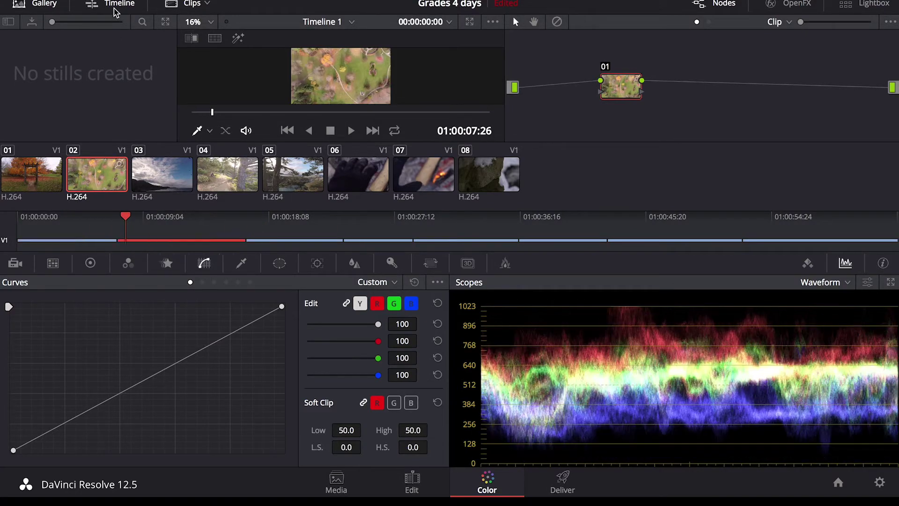
pyautogui.click(114, 8)
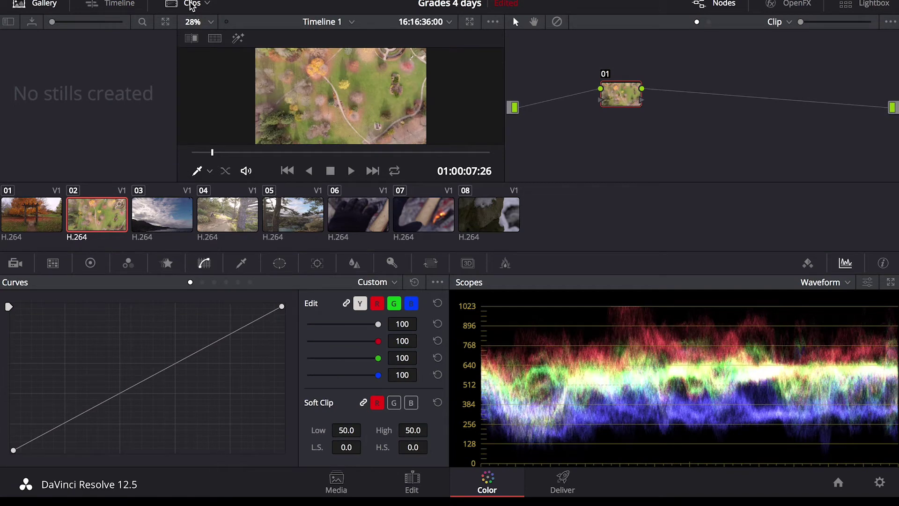
pyautogui.click(192, 5)
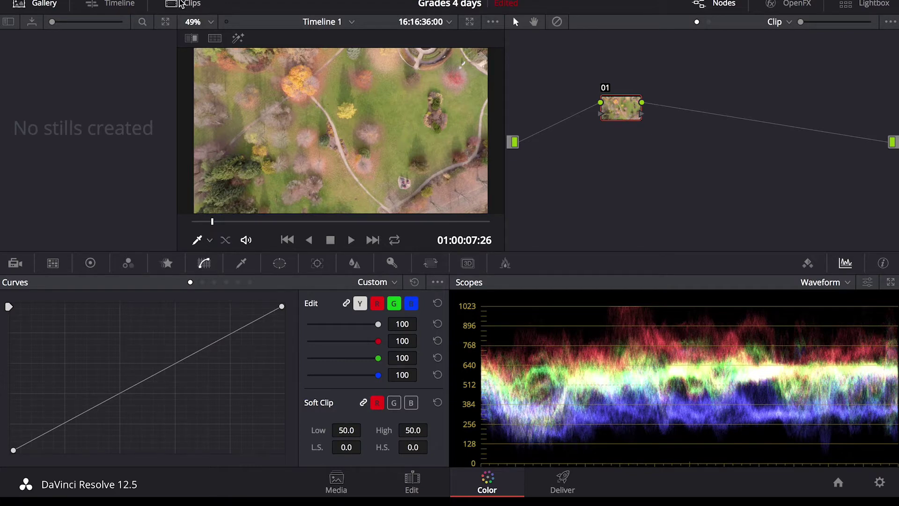
# Show the clip thumbnails, shift node 01 slightly right, and return to clip 02's first frame.
pyautogui.click(182, 3)
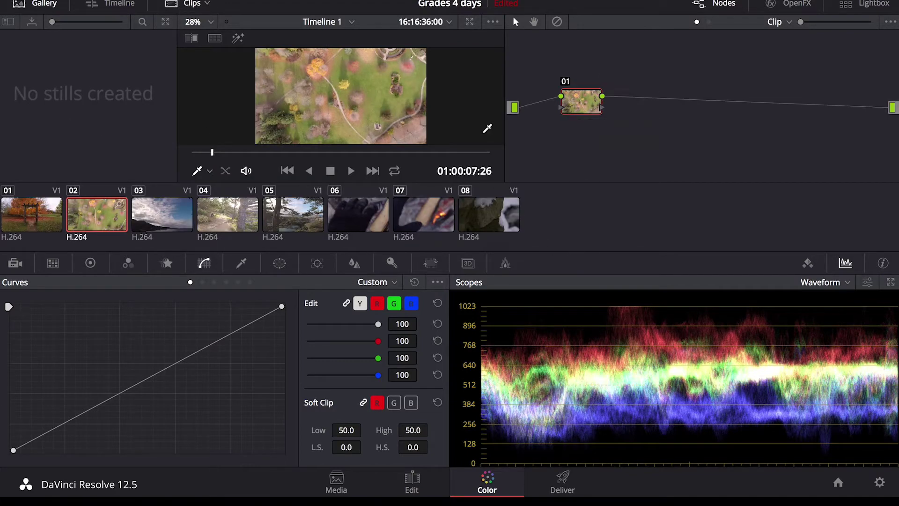
pyautogui.moveTo(585, 108); pyautogui.dragTo(600, 108)
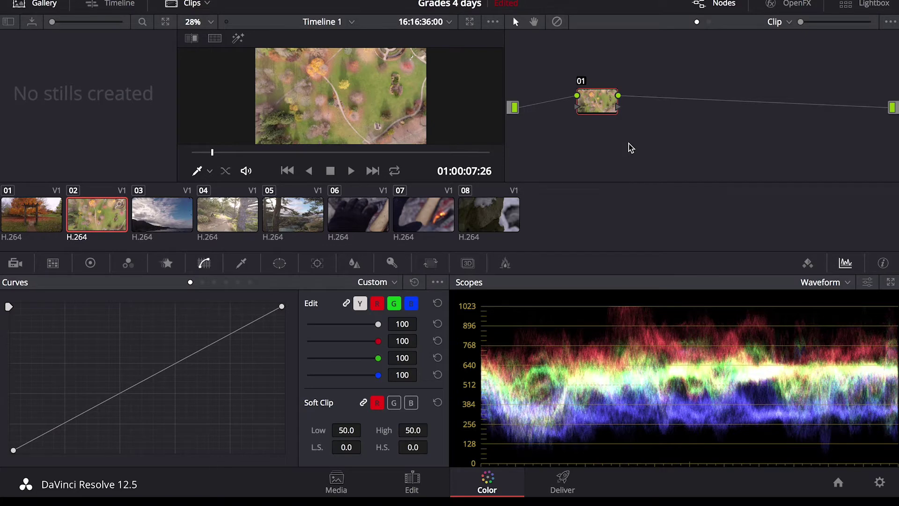
pyautogui.click(70, 223)
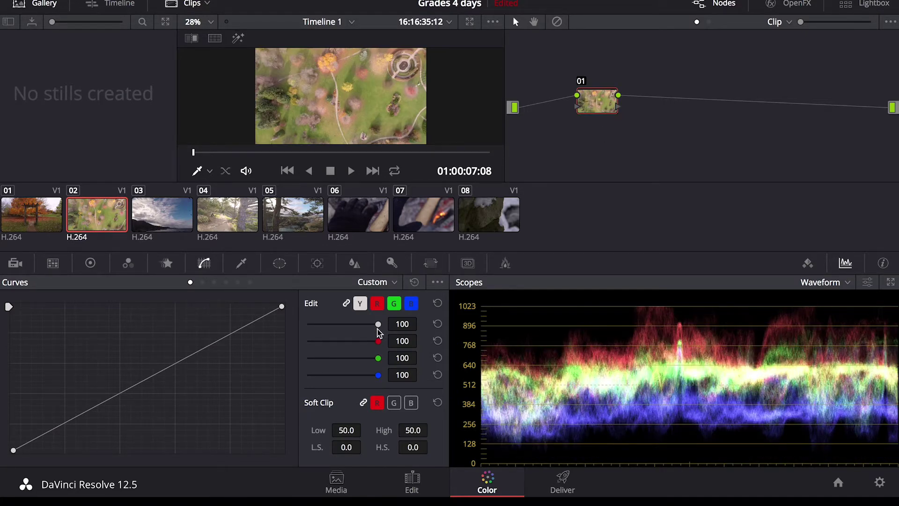
# Shape an S-curve on clip 02 by lifting highlights, pulling shadows down and adding a midtone point.
pyautogui.moveTo(215, 343); pyautogui.dragTo(213, 332)
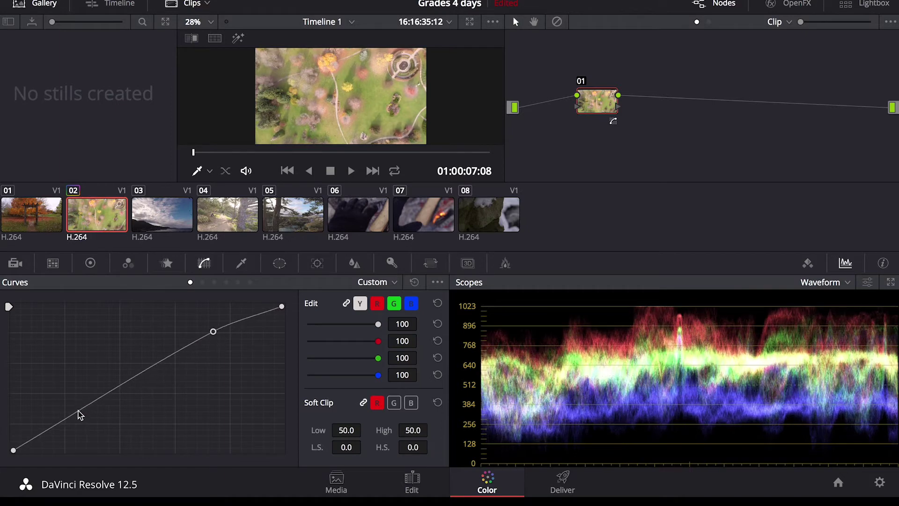
pyautogui.moveTo(79, 415); pyautogui.dragTo(81, 430)
pyautogui.moveTo(154, 380); pyautogui.dragTo(155, 381)
pyautogui.moveTo(80, 430); pyautogui.dragTo(80, 437)
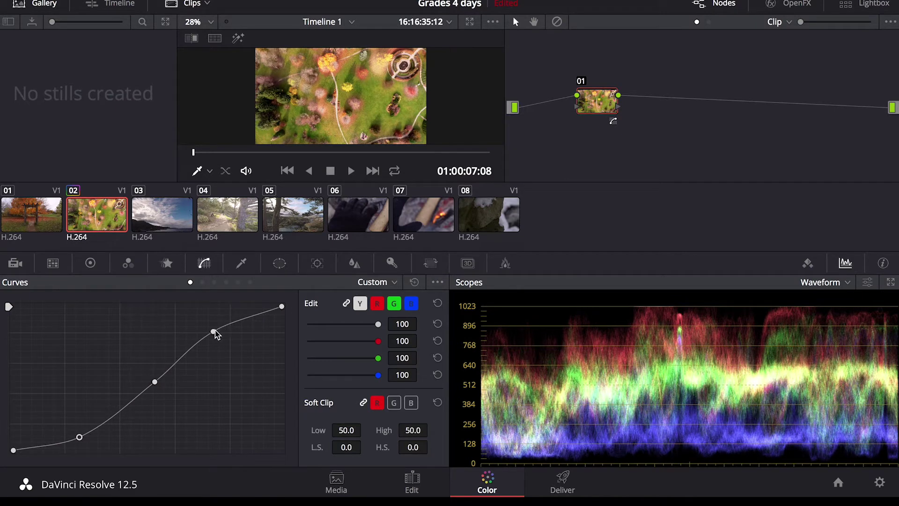
pyautogui.moveTo(215, 333)
pyautogui.mouseDown()
pyautogui.moveTo(227, 320)
pyautogui.moveTo(227, 328)
pyautogui.mouseUp()
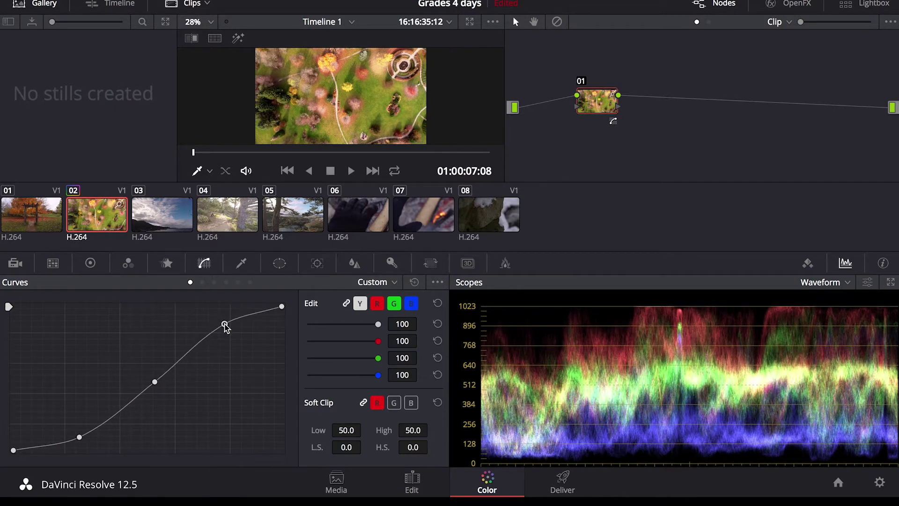
# Check the grade on an RGB parade, return the scope to waveform, then bring up Hue Vs Hue.
pyautogui.click(826, 282)
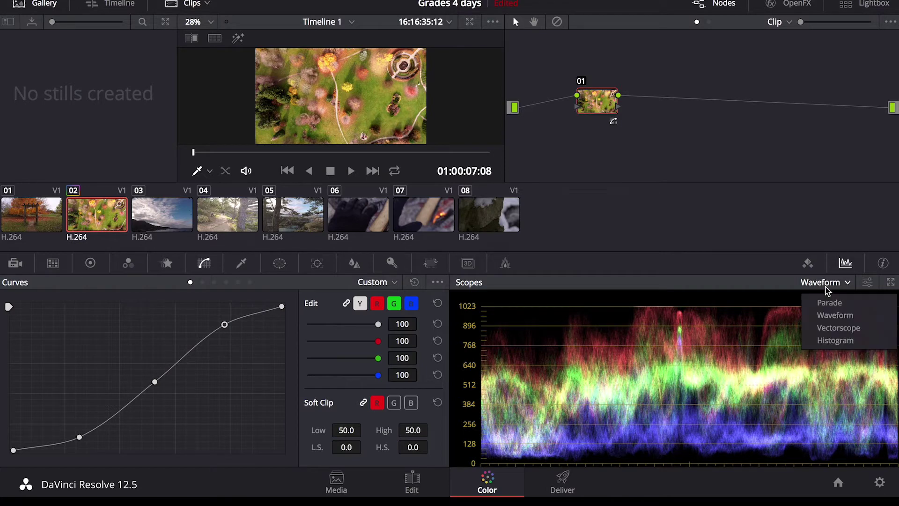
pyautogui.click(830, 303)
pyautogui.click(831, 282)
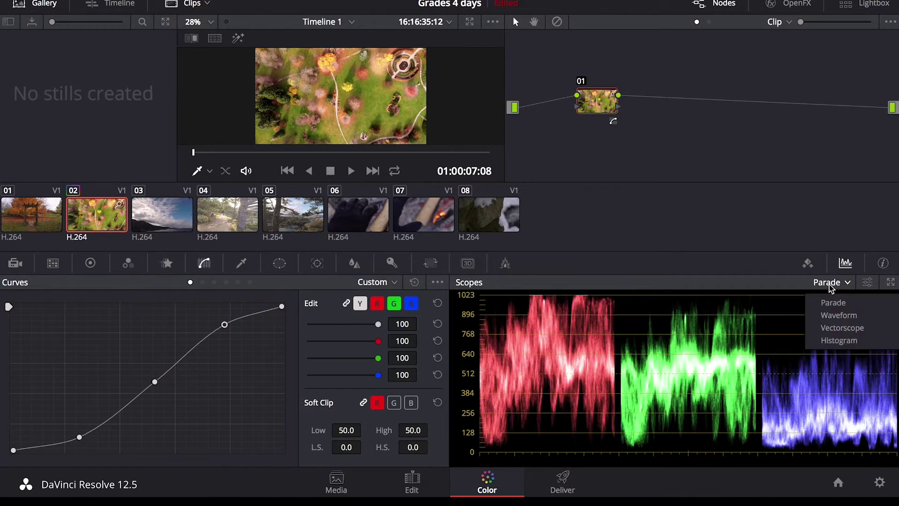
pyautogui.click(835, 317)
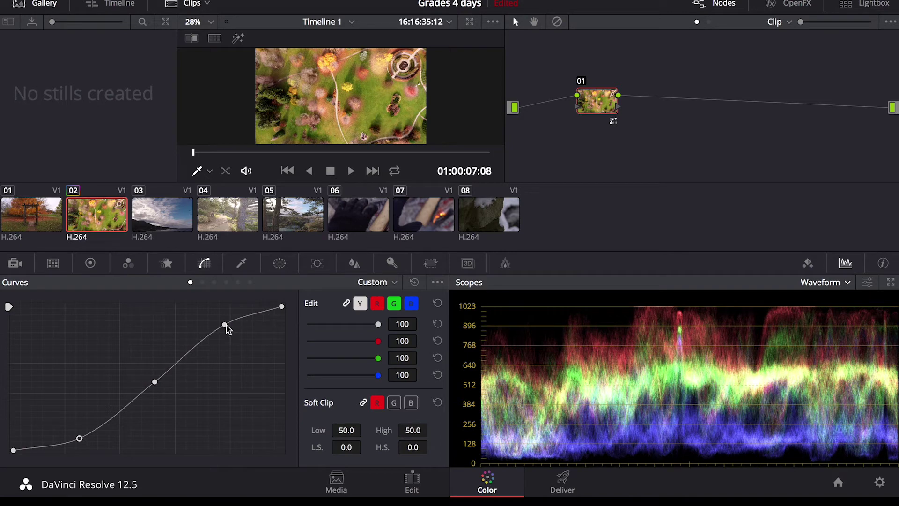
pyautogui.click(224, 325)
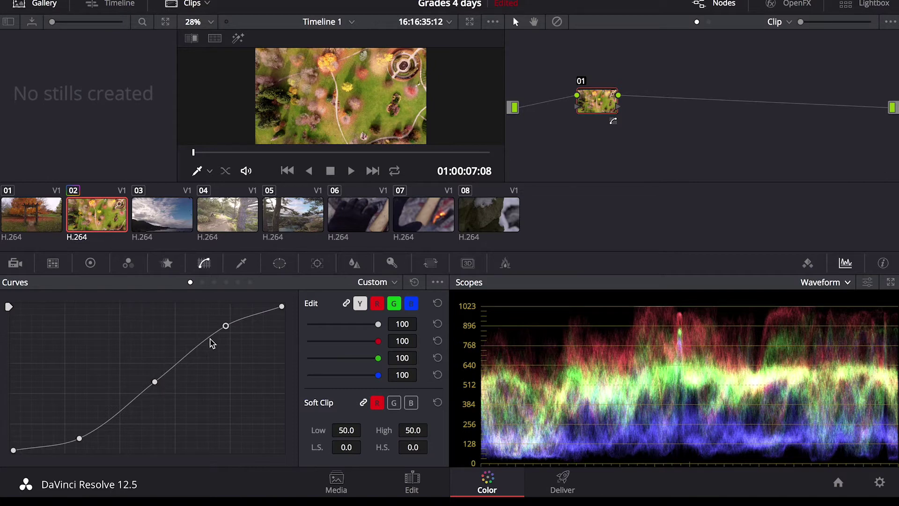
pyautogui.click(202, 282)
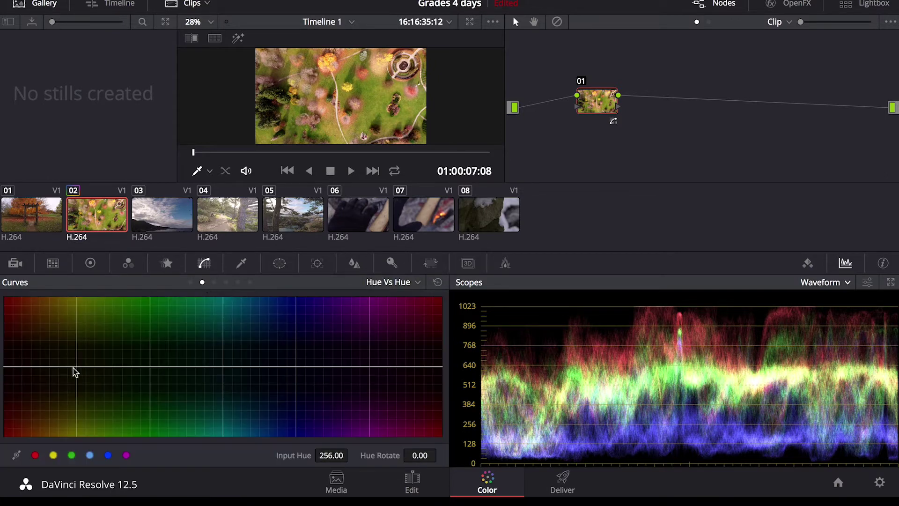
# Add Hue Vs Hue points and nudge the cyan, reddish and left hue points for slight hue rotations.
pyautogui.moveTo(47, 365); pyautogui.dragTo(148, 367)
pyautogui.click(35, 455)
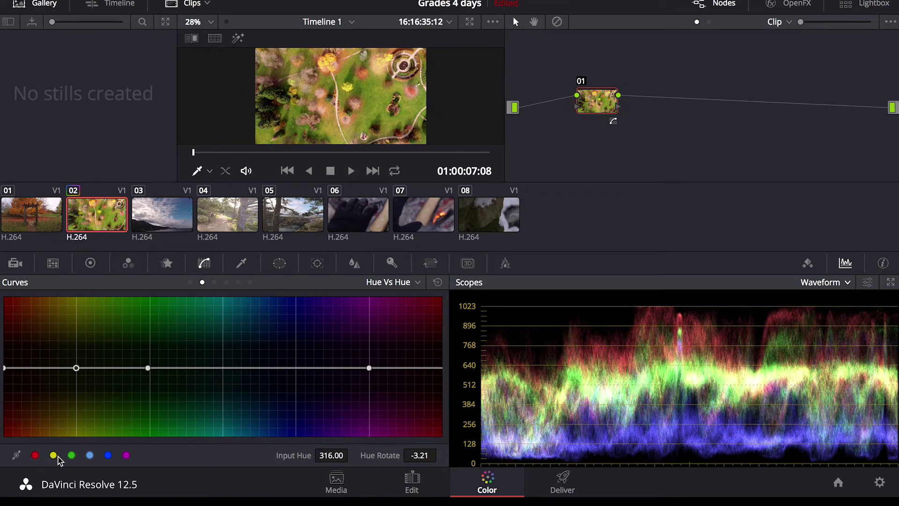
pyautogui.click(89, 456)
pyautogui.moveTo(223, 368)
pyautogui.mouseDown()
pyautogui.moveTo(223, 377)
pyautogui.moveTo(222, 355)
pyautogui.moveTo(211, 345)
pyautogui.moveTo(248, 322)
pyautogui.moveTo(223, 366)
pyautogui.moveTo(192, 324)
pyautogui.moveTo(221, 352)
pyautogui.moveTo(223, 367)
pyautogui.moveTo(224, 359)
pyautogui.mouseUp()
pyautogui.moveTo(148, 369); pyautogui.dragTo(150, 355)
pyautogui.moveTo(78, 371); pyautogui.dragTo(75, 377)
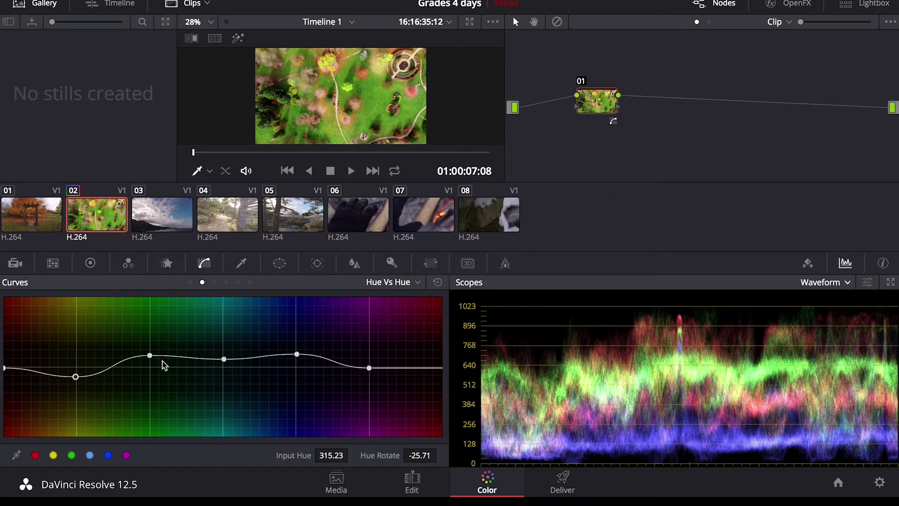
pyautogui.moveTo(76, 377); pyautogui.dragTo(79, 374)
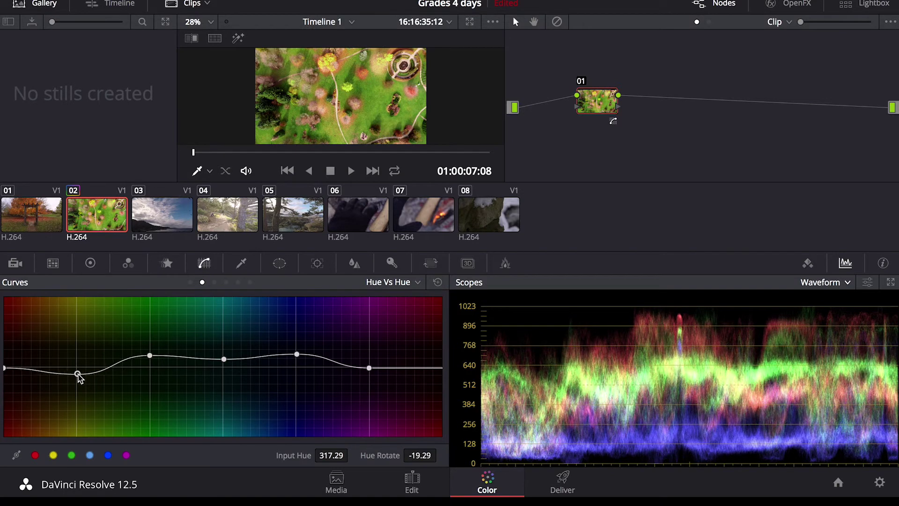
pyautogui.moveTo(149, 356); pyautogui.dragTo(148, 358)
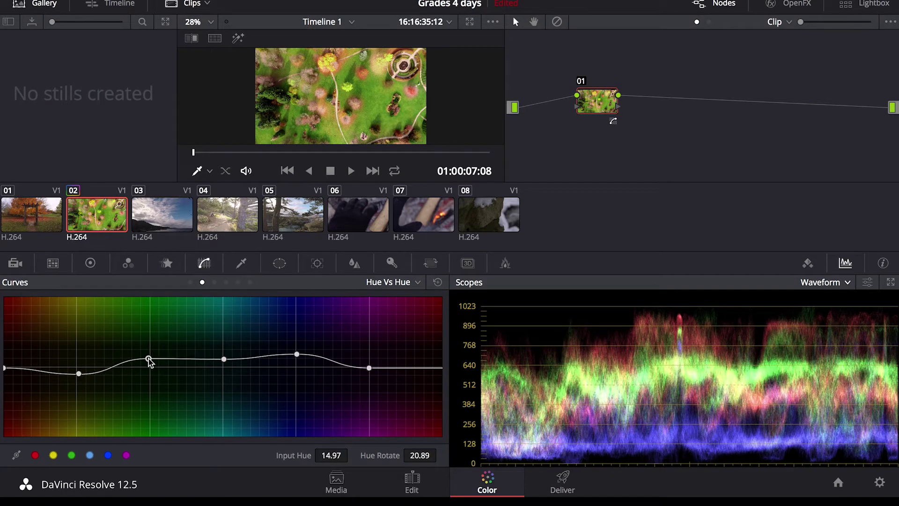
pyautogui.click(214, 282)
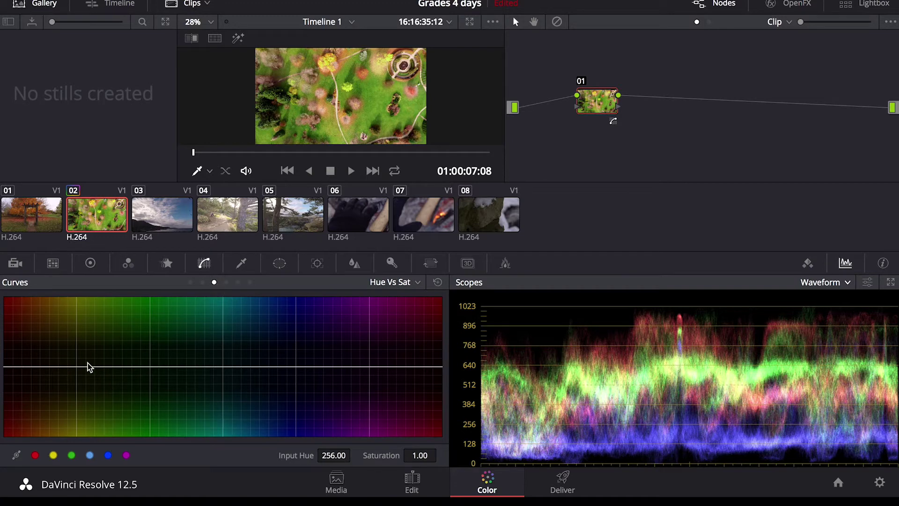
# Add and raise several Hue Vs Sat points to boost saturation of selected hues.
pyautogui.moveTo(88, 367)
pyautogui.mouseDown()
pyautogui.moveTo(88, 356)
pyautogui.moveTo(95, 388)
pyautogui.moveTo(98, 356)
pyautogui.mouseUp()
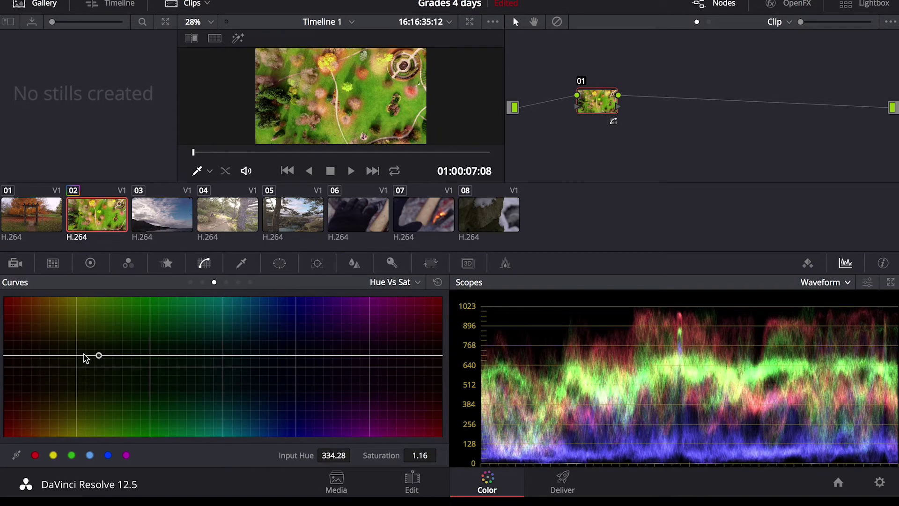
pyautogui.click(42, 356)
pyautogui.moveTo(43, 357); pyautogui.dragTo(43, 350)
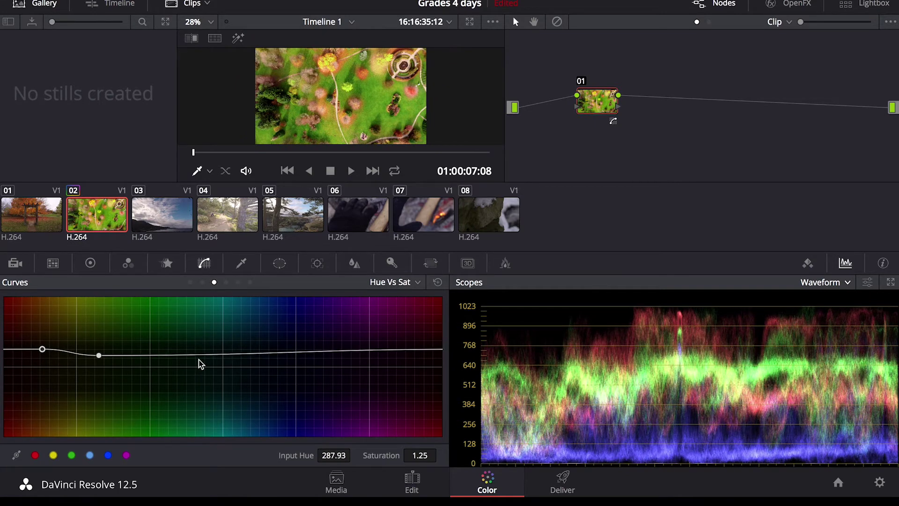
pyautogui.moveTo(200, 354); pyautogui.dragTo(199, 341)
pyautogui.moveTo(307, 350); pyautogui.dragTo(307, 352)
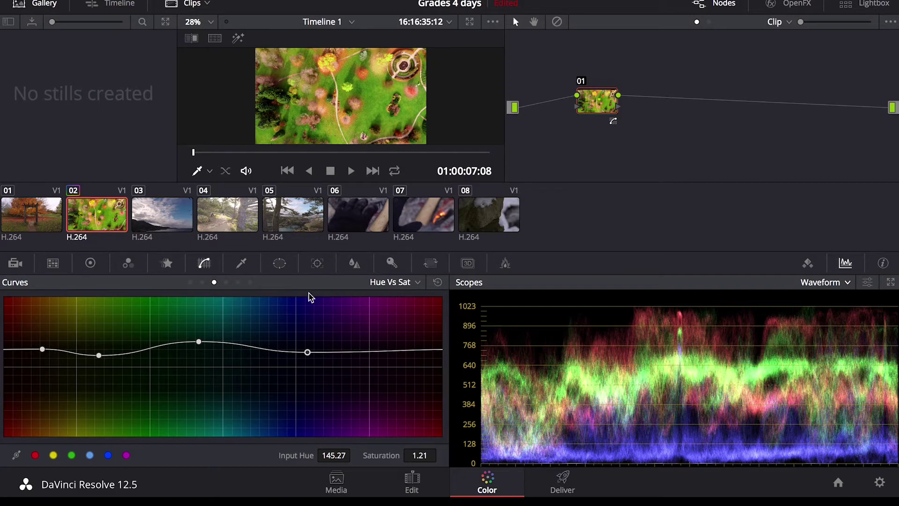
# On the Hue Vs Lum curve, shape a bump that brightens a narrow yellow-orange hue band.
pyautogui.click(226, 282)
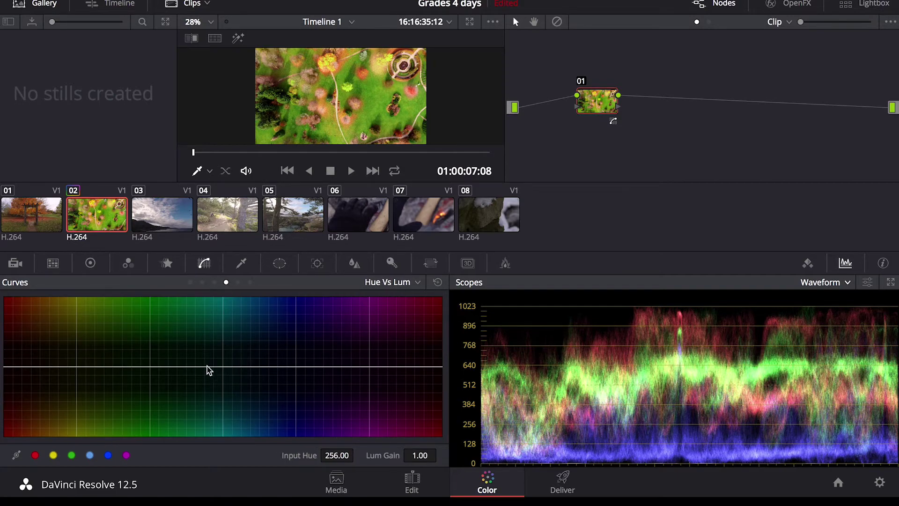
pyautogui.moveTo(207, 366); pyautogui.dragTo(198, 349)
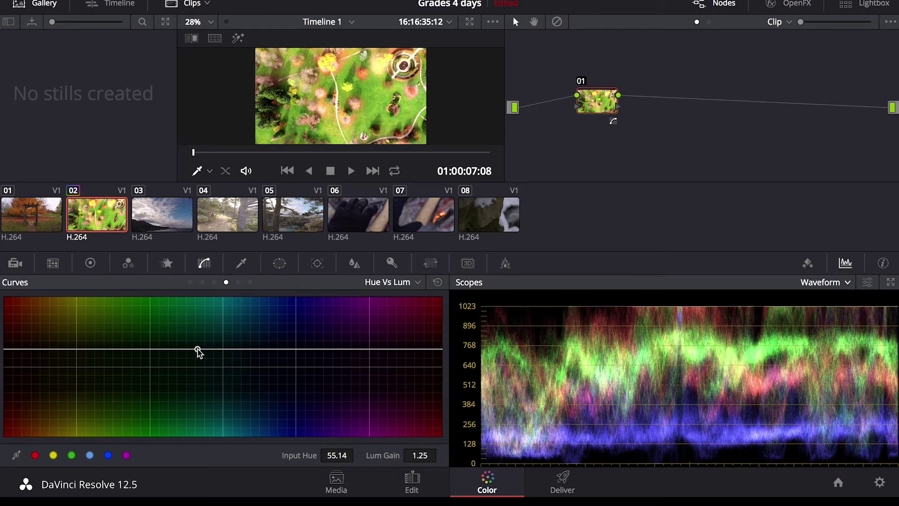
pyautogui.moveTo(197, 351)
pyautogui.mouseDown()
pyautogui.moveTo(197, 341)
pyautogui.moveTo(194, 355)
pyautogui.mouseUp()
pyautogui.moveTo(116, 356); pyautogui.dragTo(86, 366)
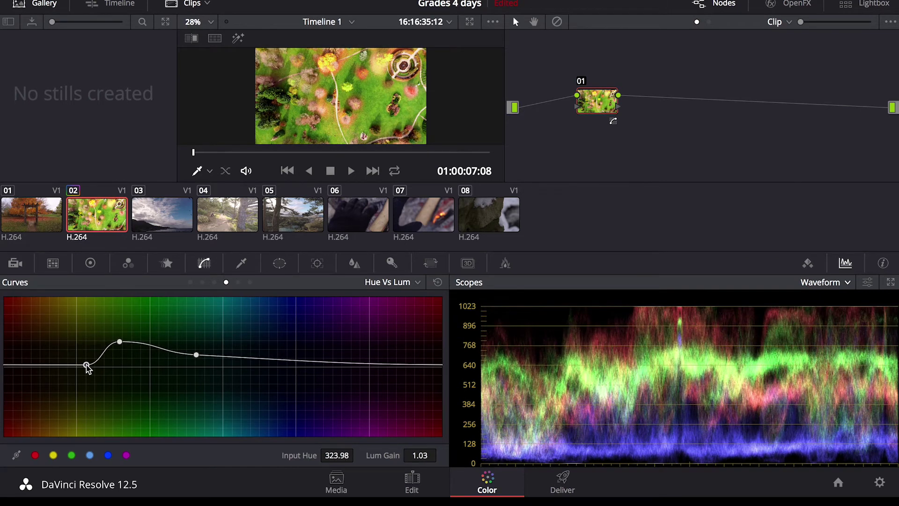
pyautogui.moveTo(197, 354); pyautogui.dragTo(194, 363)
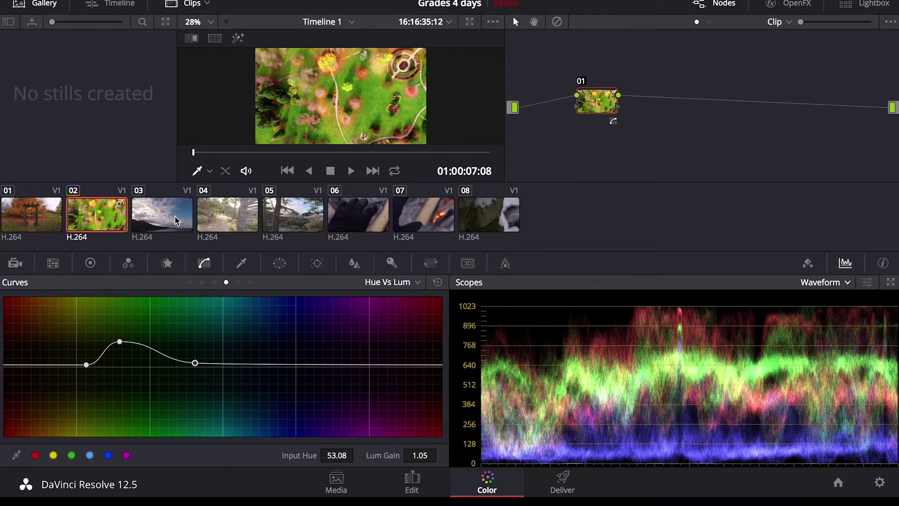
# On the Lum Vs Sat curve, boost midtone saturation and adjust shadow saturation.
pyautogui.click(238, 282)
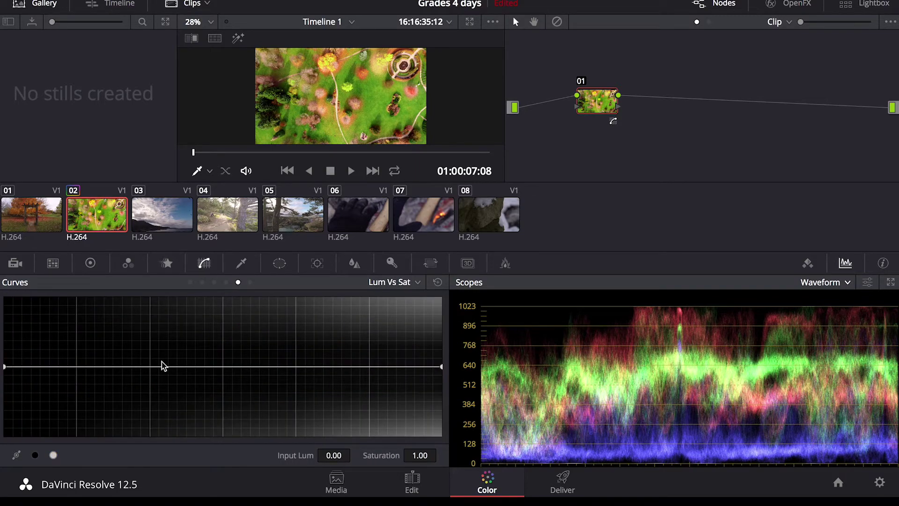
pyautogui.moveTo(166, 366); pyautogui.dragTo(357, 356)
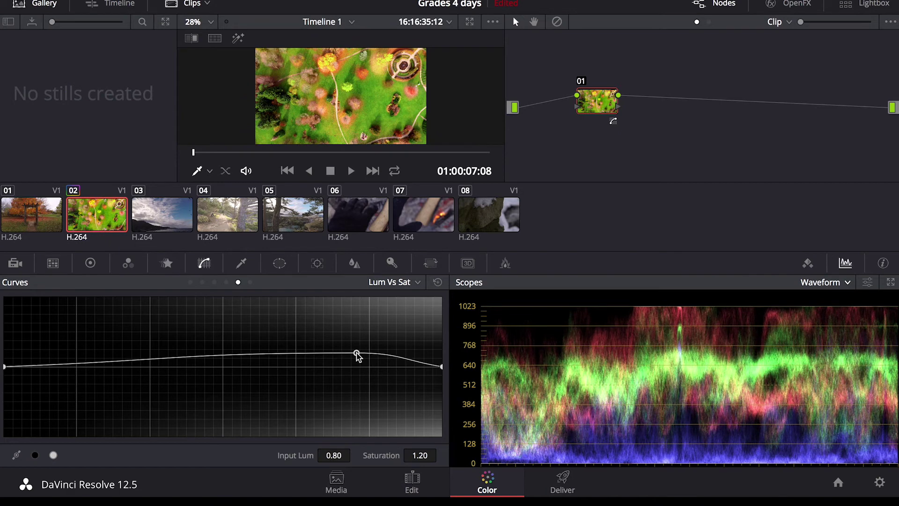
pyautogui.moveTo(70, 366); pyautogui.dragTo(46, 398)
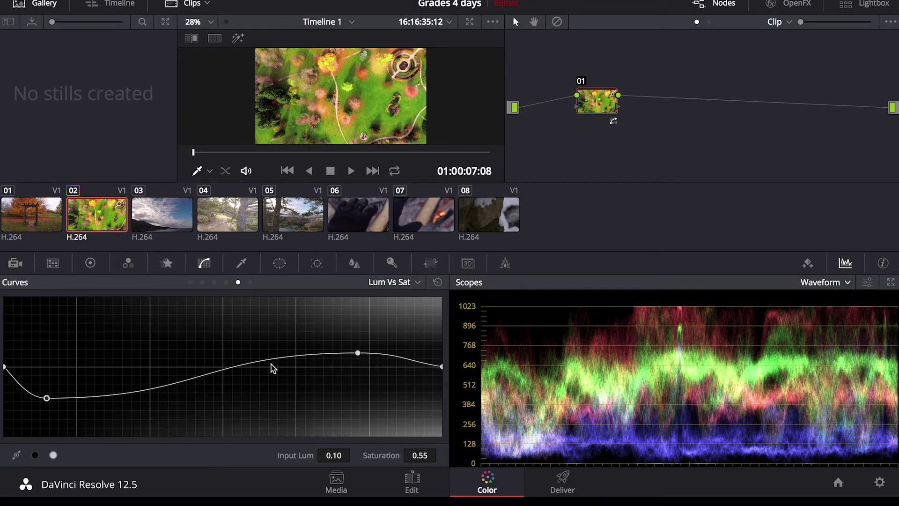
# Add two Sat Vs Sat points and flatten them into a near-flat curve that slightly trims saturation.
pyautogui.click(251, 282)
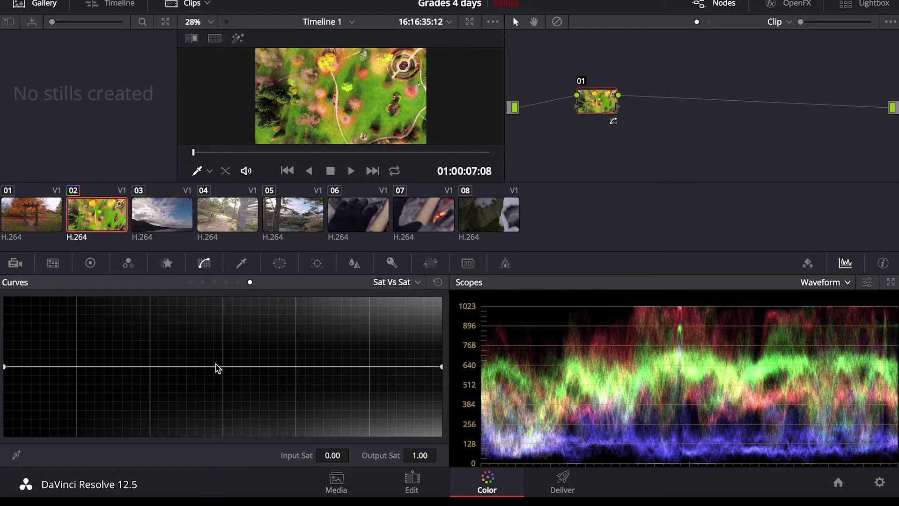
pyautogui.moveTo(383, 367); pyautogui.dragTo(392, 337)
pyautogui.click(158, 351)
pyautogui.moveTo(157, 351); pyautogui.dragTo(160, 378)
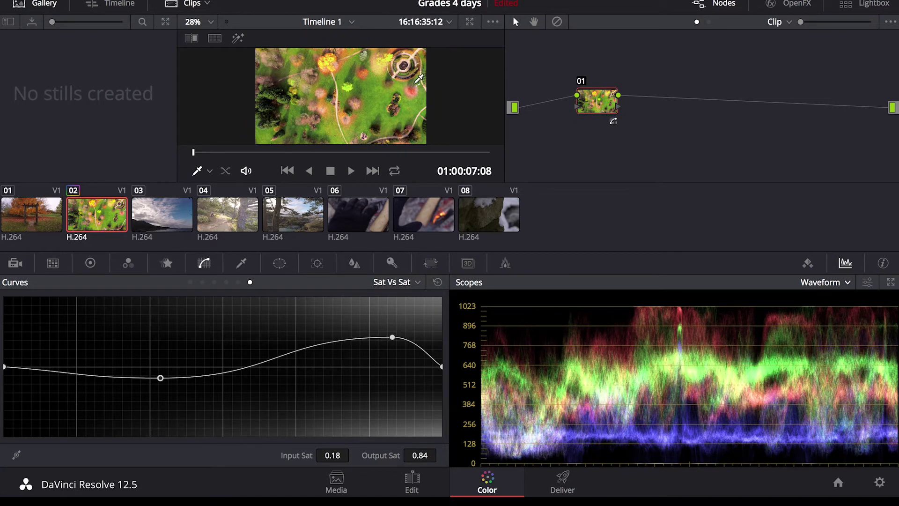
pyautogui.moveTo(160, 378); pyautogui.dragTo(156, 370)
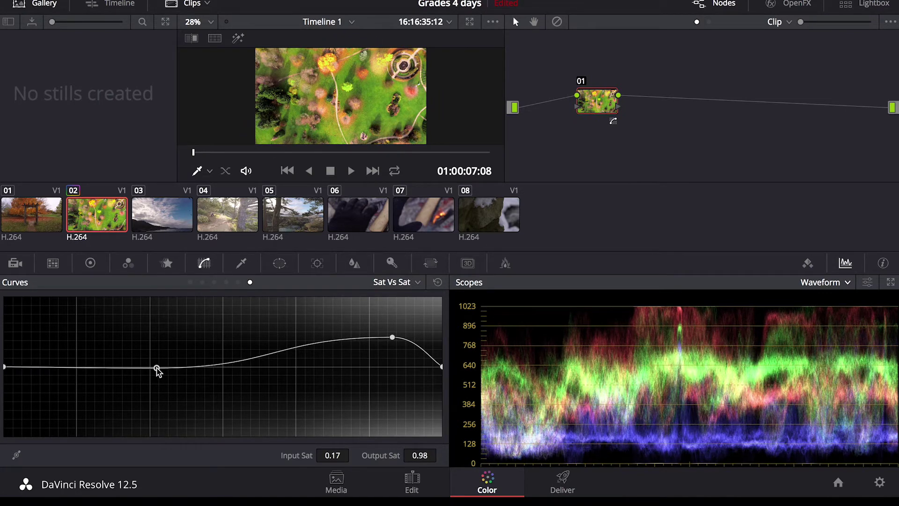
pyautogui.moveTo(394, 342); pyautogui.dragTo(386, 369)
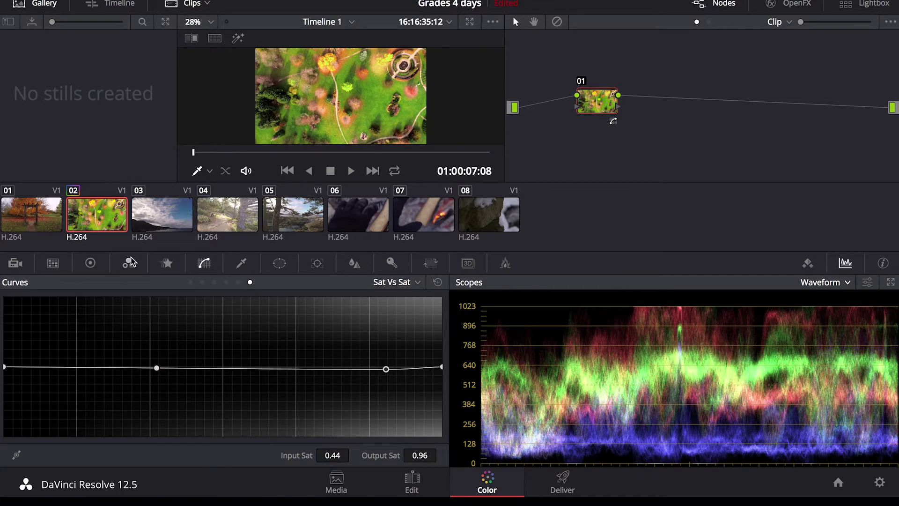
pyautogui.click(91, 263)
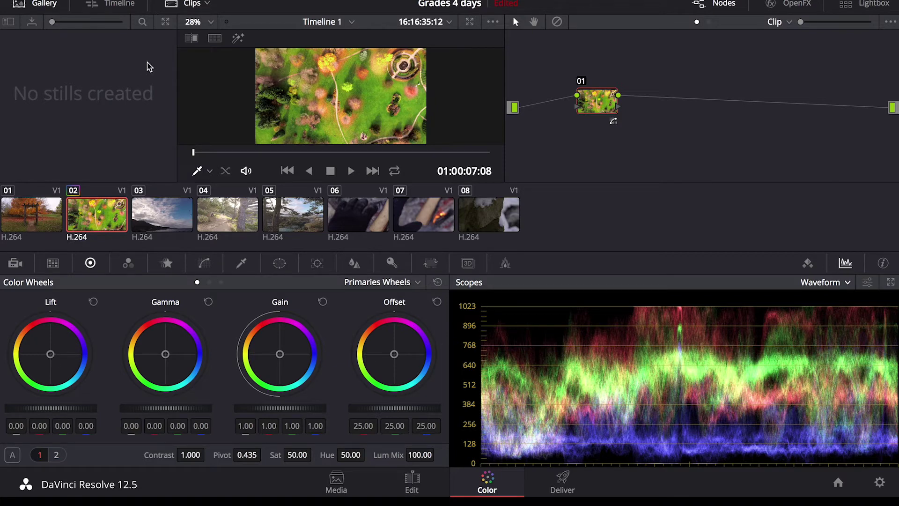
# Select clip 01, the autumn gate shot, and hide the clip thumbnails for a larger viewer.
pyautogui.click(194, 4)
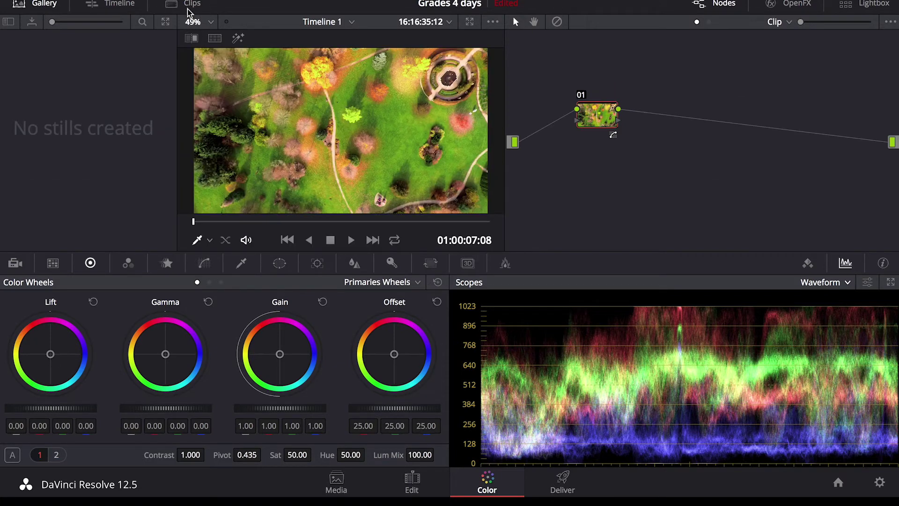
pyautogui.click(192, 4)
pyautogui.click(33, 220)
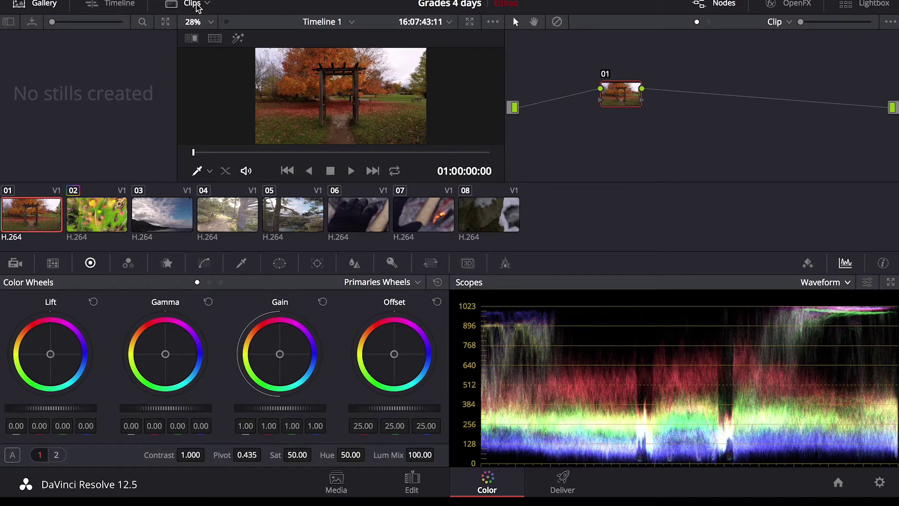
pyautogui.click(194, 5)
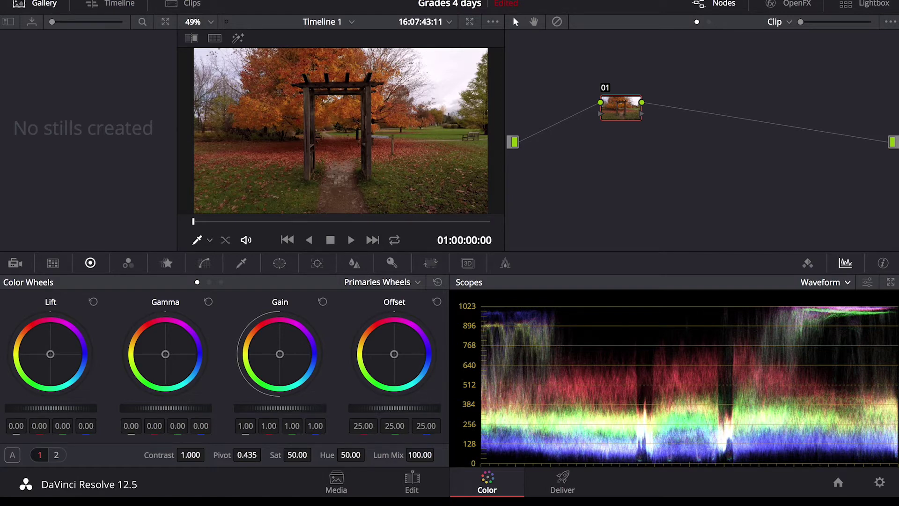
# Set clip 01's master wheels to Gain 0.97, Lift -0.02 and Gamma 0.01.
pyautogui.moveTo(319, 408); pyautogui.dragTo(331, 420)
pyautogui.moveTo(280, 408)
pyautogui.mouseDown()
pyautogui.moveTo(268, 408)
pyautogui.moveTo(279, 408)
pyautogui.mouseUp()
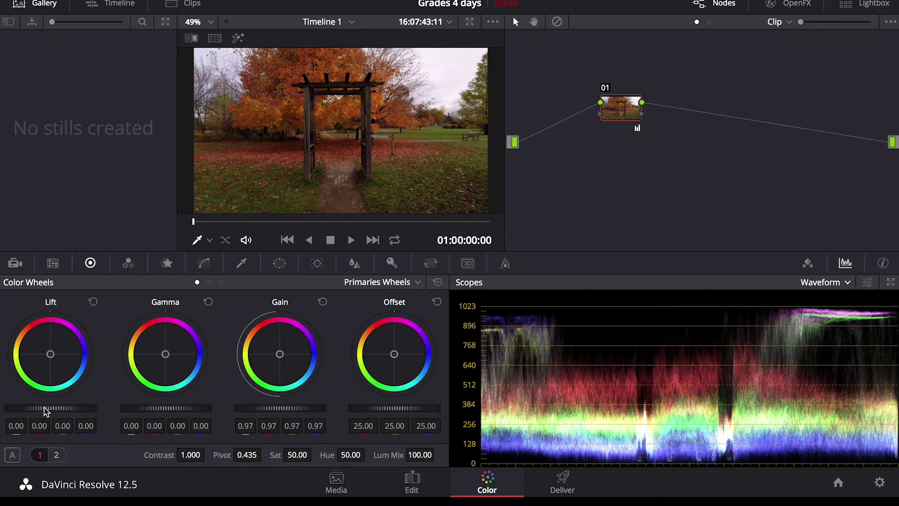
pyautogui.moveTo(51, 407); pyautogui.dragTo(48, 408)
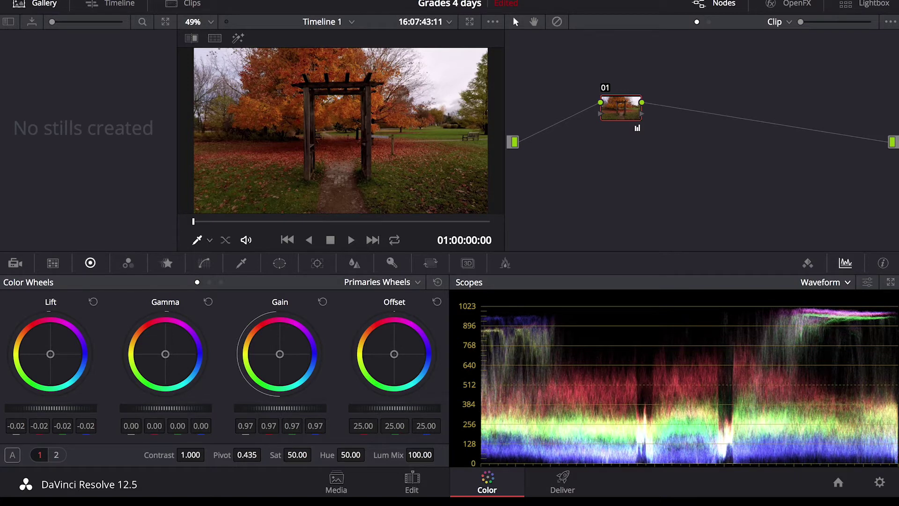
pyautogui.moveTo(154, 408); pyautogui.dragTo(135, 413)
# Shift Offset toward orange, tint the shadows, and warm Gain to 0.97/0.98/0.97/0.93.
pyautogui.moveTo(396, 355)
pyautogui.mouseDown()
pyautogui.moveTo(383, 342)
pyautogui.moveTo(405, 345)
pyautogui.moveTo(403, 365)
pyautogui.moveTo(392, 353)
pyautogui.mouseUp()
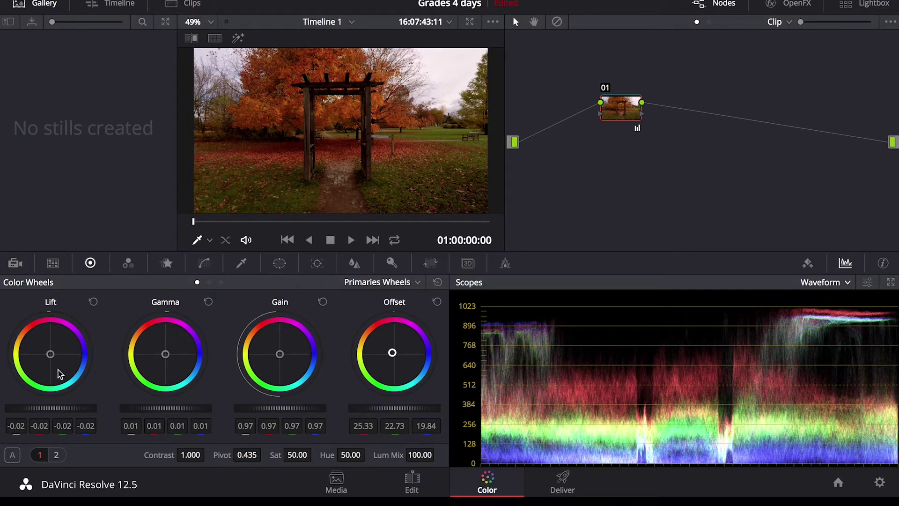
pyautogui.moveTo(50, 354)
pyautogui.mouseDown()
pyautogui.moveTo(65, 367)
pyautogui.moveTo(52, 355)
pyautogui.mouseUp()
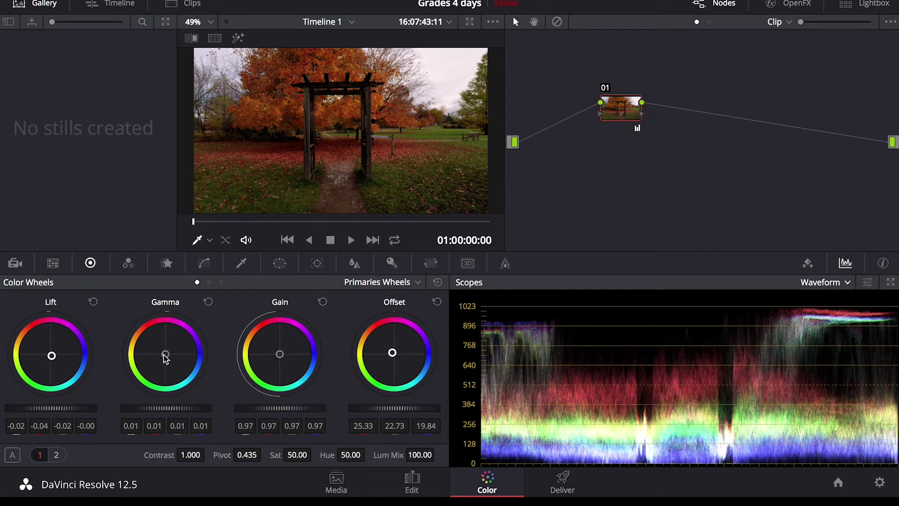
pyautogui.moveTo(281, 353); pyautogui.dragTo(279, 353)
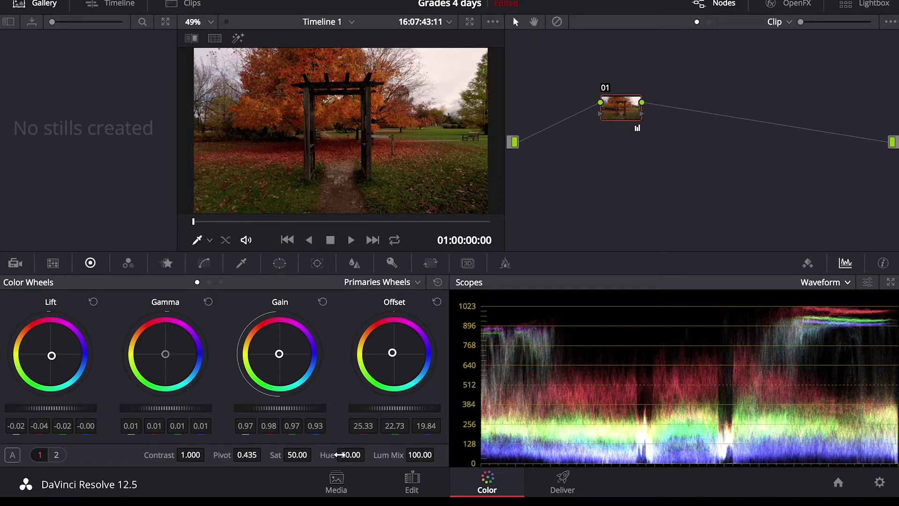
# Raise clip 01's saturation to 53.80 and fine-tune the contrast and its pivot.
pyautogui.moveTo(275, 455); pyautogui.dragTo(281, 455)
pyautogui.moveTo(177, 459); pyautogui.dragTo(183, 460)
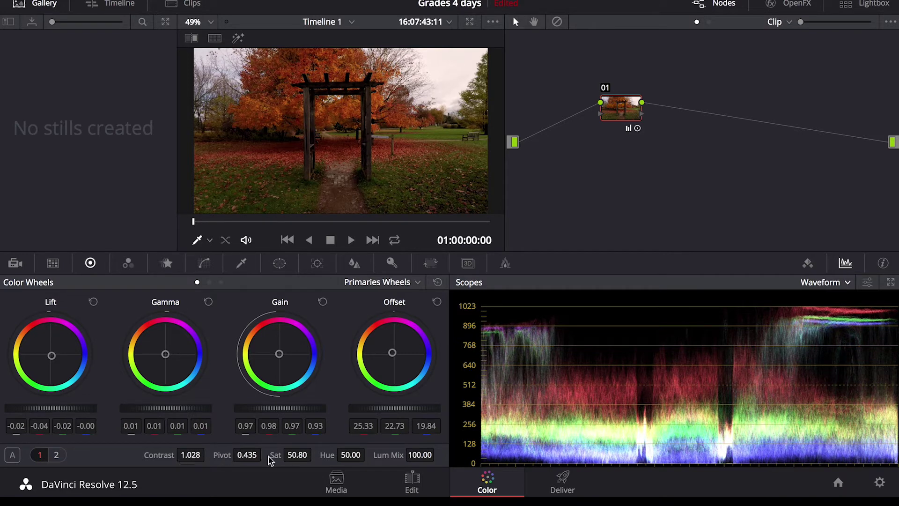
pyautogui.moveTo(298, 455); pyautogui.dragTo(309, 455)
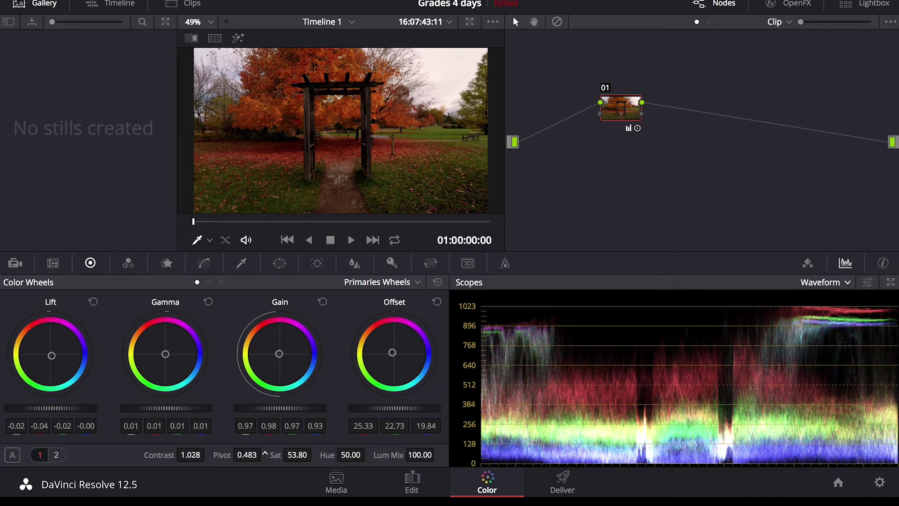
pyautogui.moveTo(265, 454); pyautogui.dragTo(265, 454)
pyautogui.moveTo(251, 458); pyautogui.dragTo(248, 459)
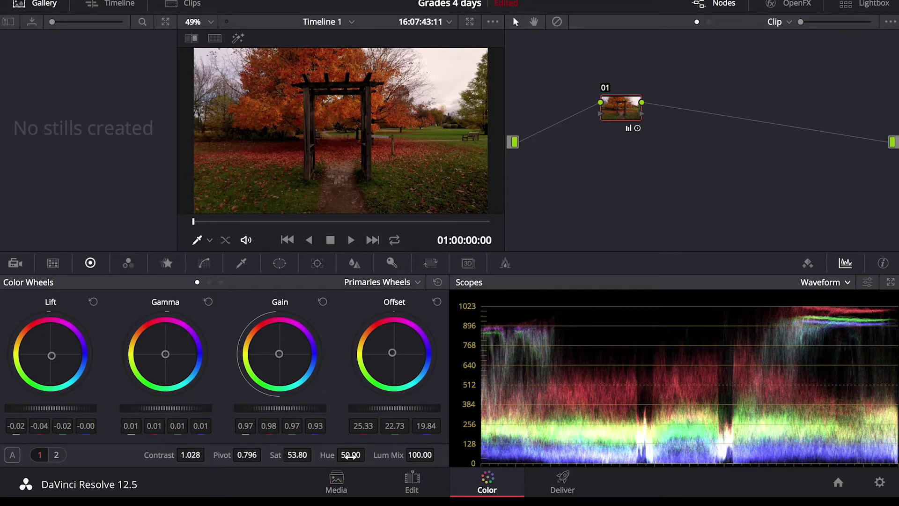
# Shift the hue to 64.60 so the autumn foliage turns magenta-pink.
pyautogui.moveTo(350, 455); pyautogui.dragTo(357, 454)
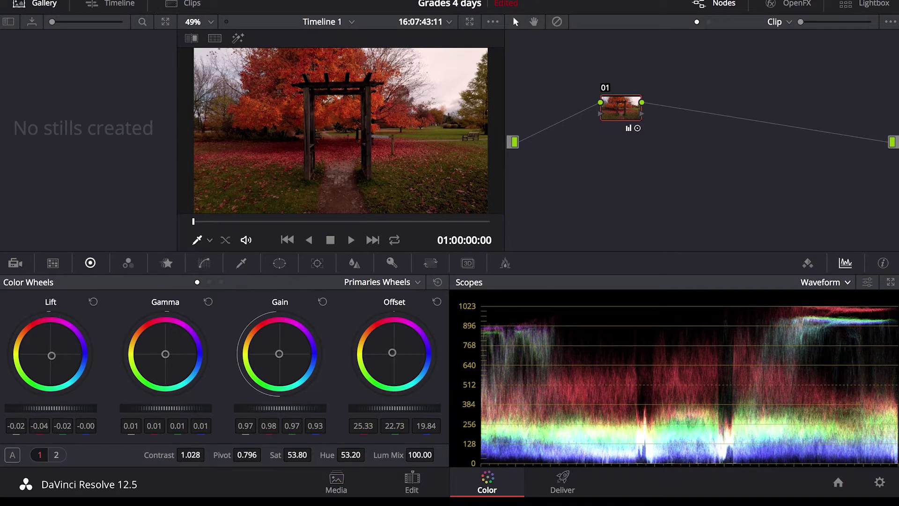
pyautogui.moveTo(368, 454); pyautogui.dragTo(360, 455)
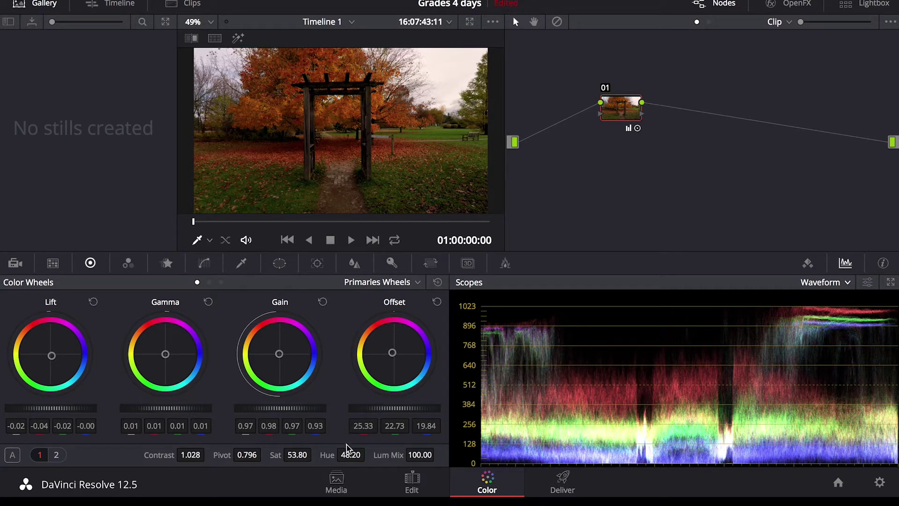
pyautogui.moveTo(351, 454)
pyautogui.mouseDown()
pyautogui.moveTo(368, 453)
pyautogui.moveTo(346, 451)
pyautogui.mouseUp()
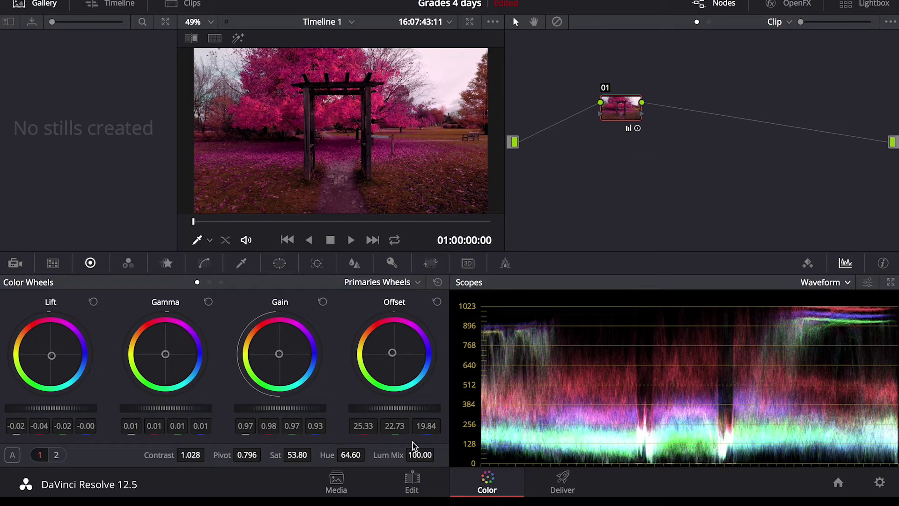
# On primaries page 2, set Temp to 20.0 and Col Boost to 5.00.
pyautogui.click(60, 455)
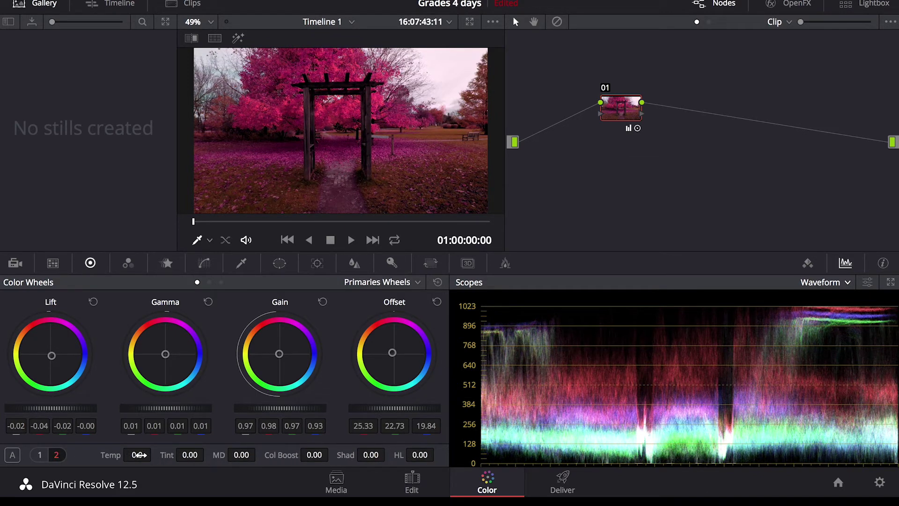
pyautogui.moveTo(139, 455)
pyautogui.mouseDown()
pyautogui.moveTo(154, 455)
pyautogui.moveTo(112, 459)
pyautogui.moveTo(160, 455)
pyautogui.moveTo(138, 455)
pyautogui.mouseUp()
pyautogui.moveTo(310, 457); pyautogui.dragTo(314, 457)
pyautogui.moveTo(311, 457); pyautogui.dragTo(312, 457)
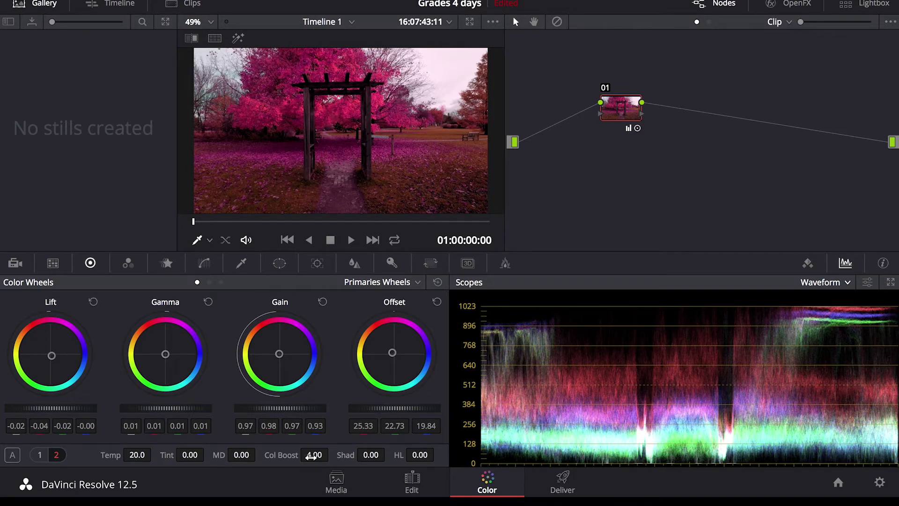
pyautogui.moveTo(312, 456); pyautogui.dragTo(360, 457)
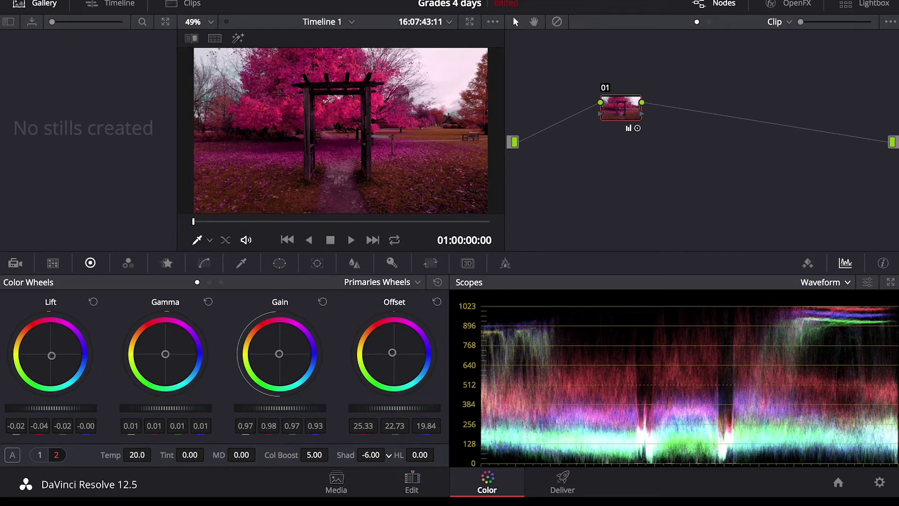
pyautogui.scroll(-10, 369, 457)
pyautogui.scroll(13, 412, 455)
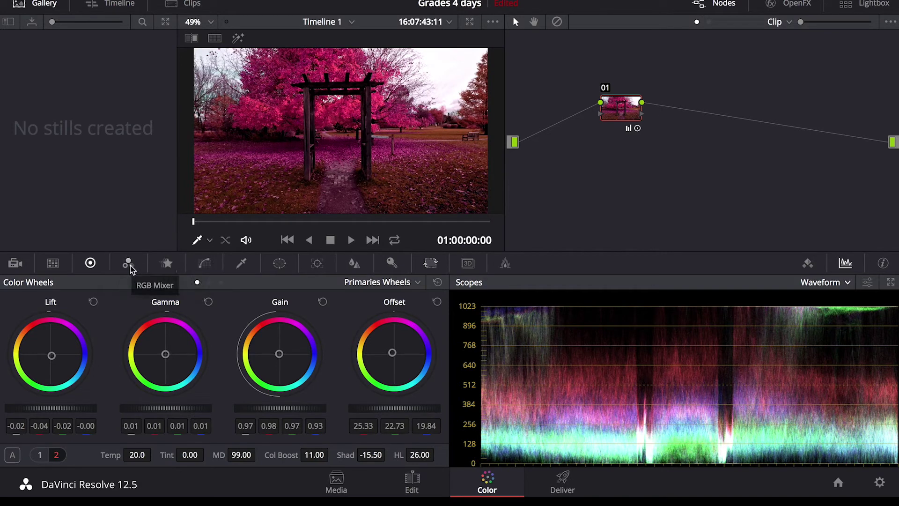
pyautogui.click(209, 264)
# In the RGB Mixer set red 0.77/0.14, green -0.07/0.19 and blue 0.84 outputs.
pyautogui.click(128, 263)
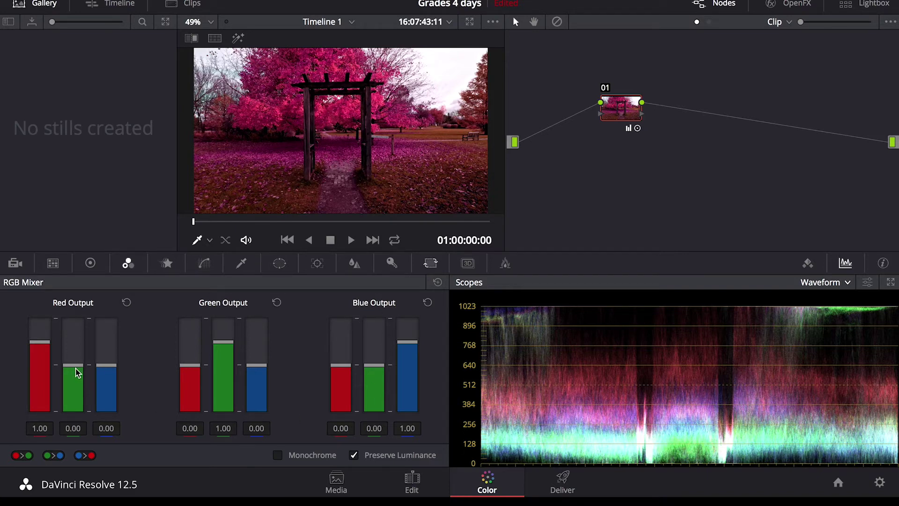
pyautogui.moveTo(77, 370); pyautogui.dragTo(39, 345)
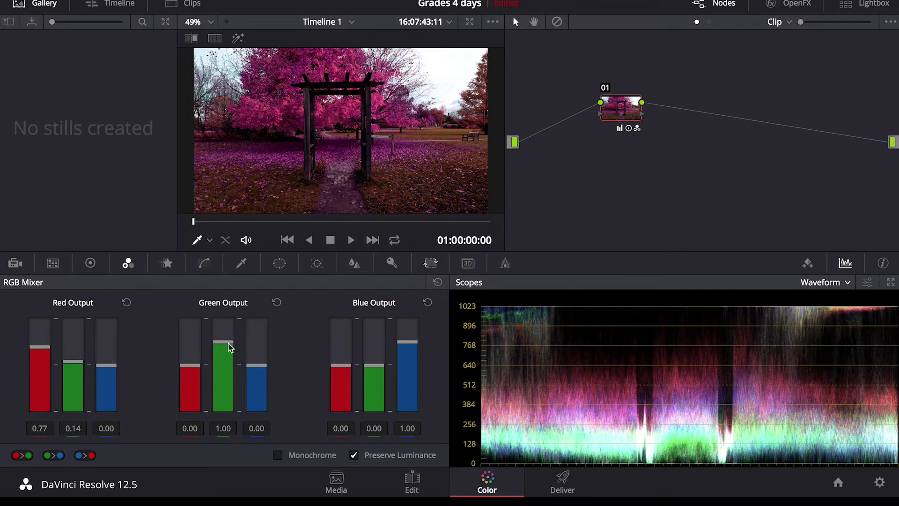
pyautogui.moveTo(256, 366); pyautogui.dragTo(255, 364)
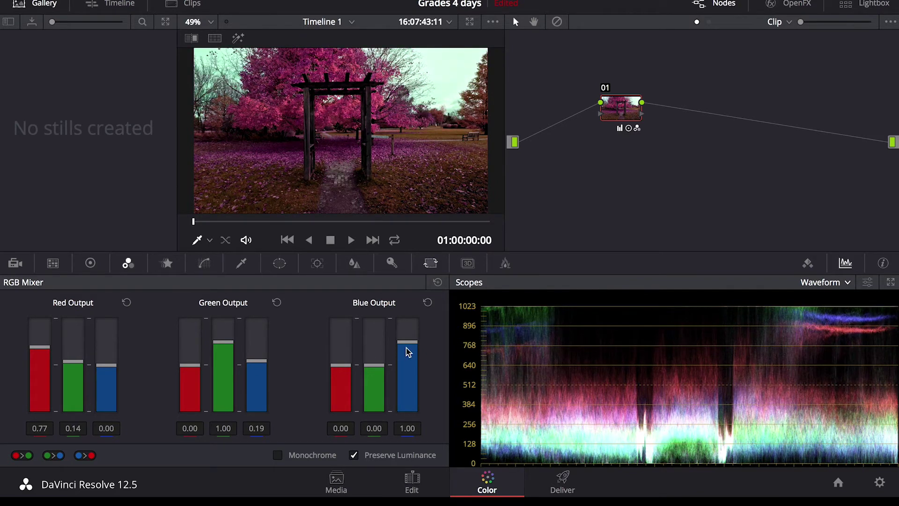
pyautogui.moveTo(407, 341); pyautogui.dragTo(408, 342)
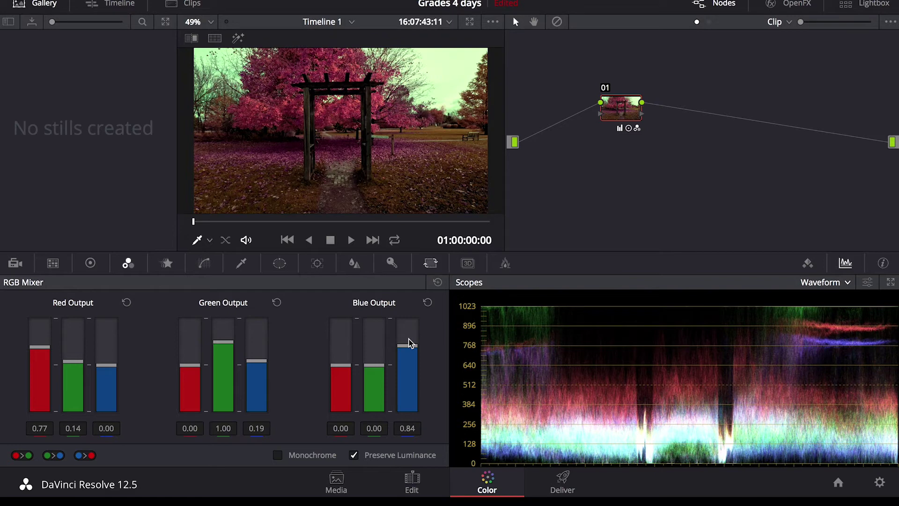
pyautogui.moveTo(190, 365); pyautogui.dragTo(190, 370)
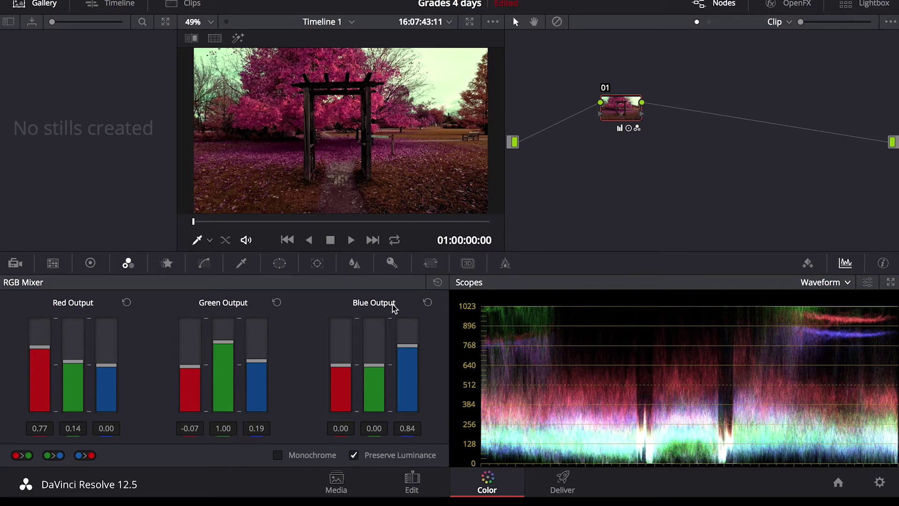
pyautogui.moveTo(636, 126)
pyautogui.moveTo(620, 108)
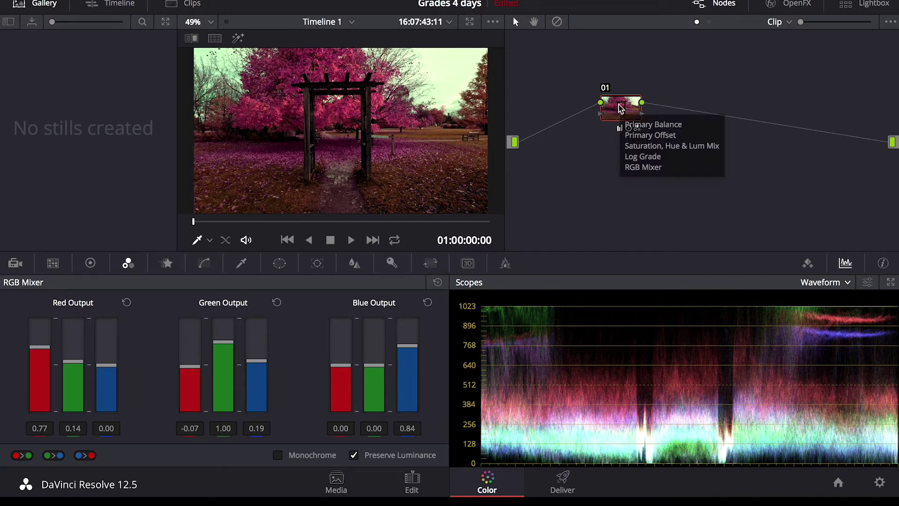
# Add serial node 02 after node 01 and move it right in the node graph.
pyautogui.rightClick(620, 108)
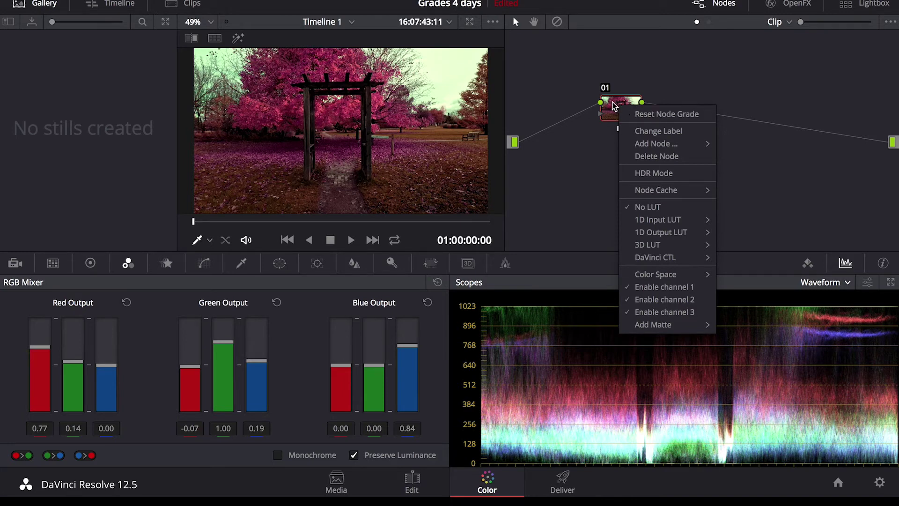
pyautogui.click(624, 113)
pyautogui.rightClick(623, 114)
pyautogui.moveTo(662, 150)
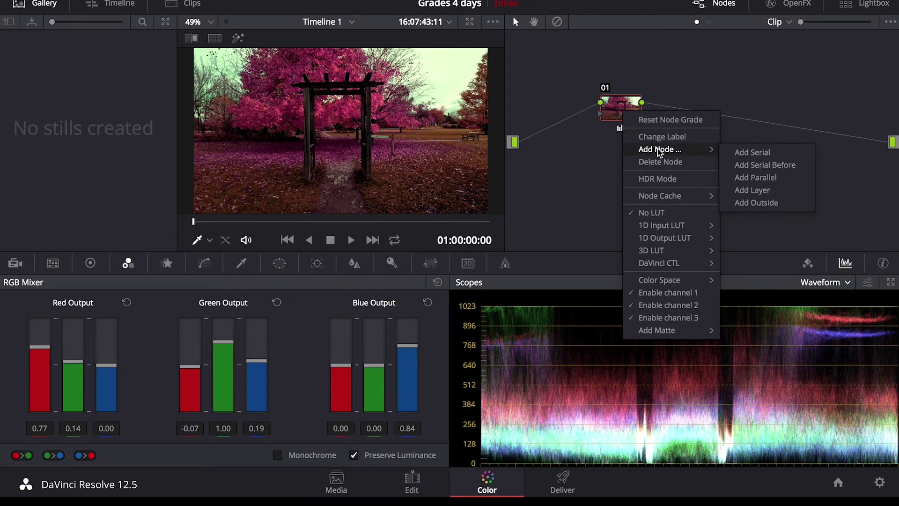
pyautogui.click(749, 152)
pyautogui.moveTo(681, 105); pyautogui.dragTo(715, 108)
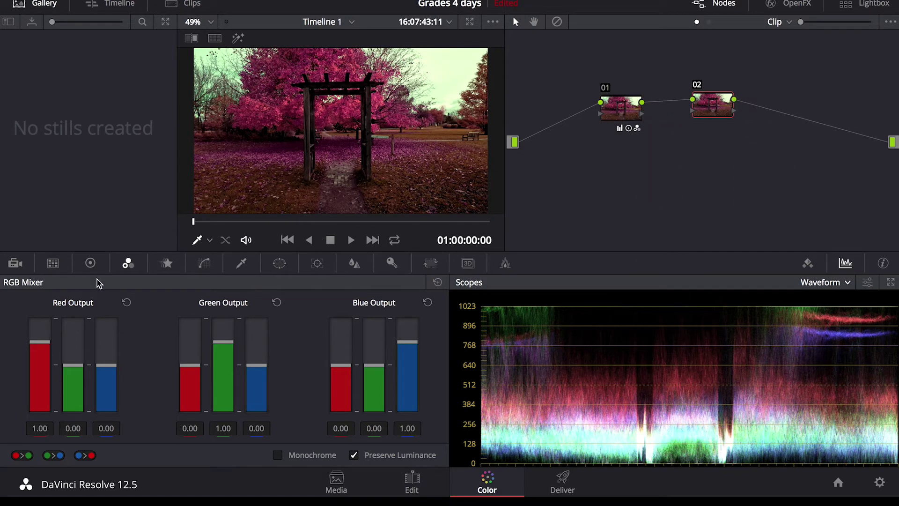
# Try a two-point brightening curve on node 02, then reset its grade to neutral.
pyautogui.click(204, 263)
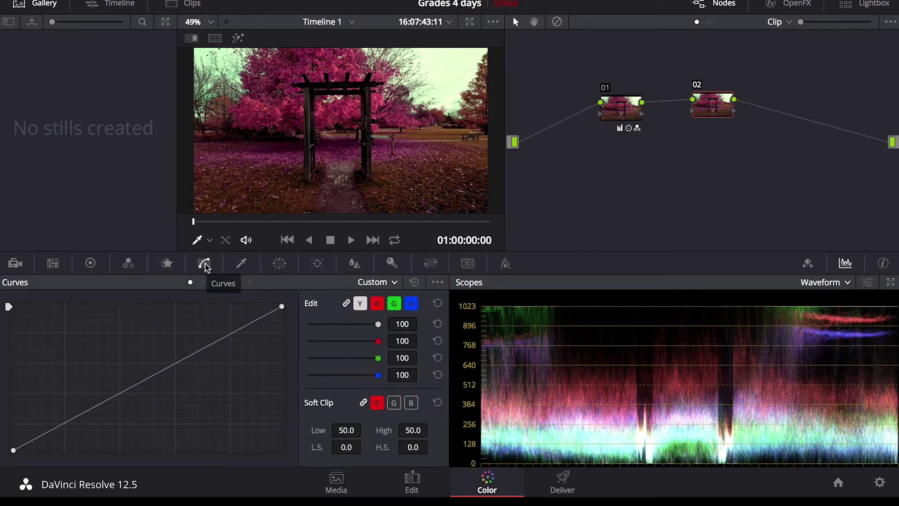
pyautogui.moveTo(236, 331); pyautogui.dragTo(232, 319)
pyautogui.moveTo(137, 378); pyautogui.dragTo(134, 349)
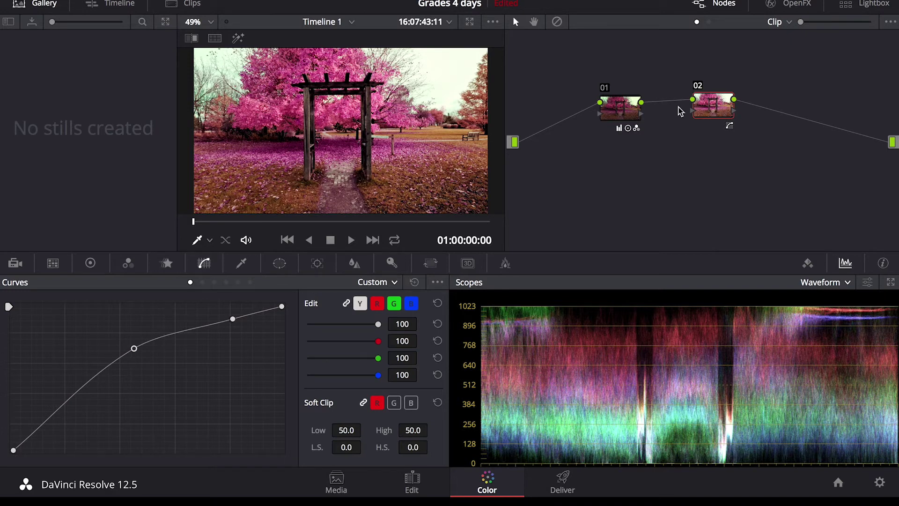
pyautogui.rightClick(707, 106)
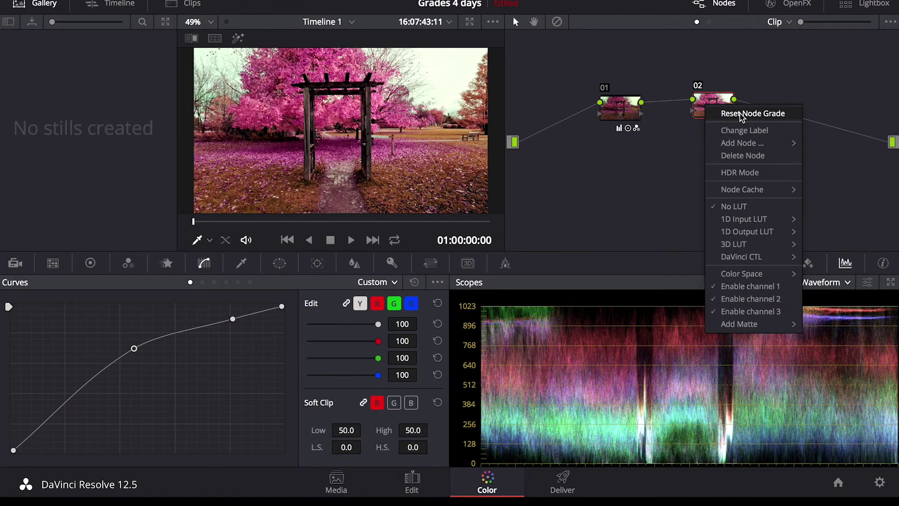
pyautogui.click(740, 114)
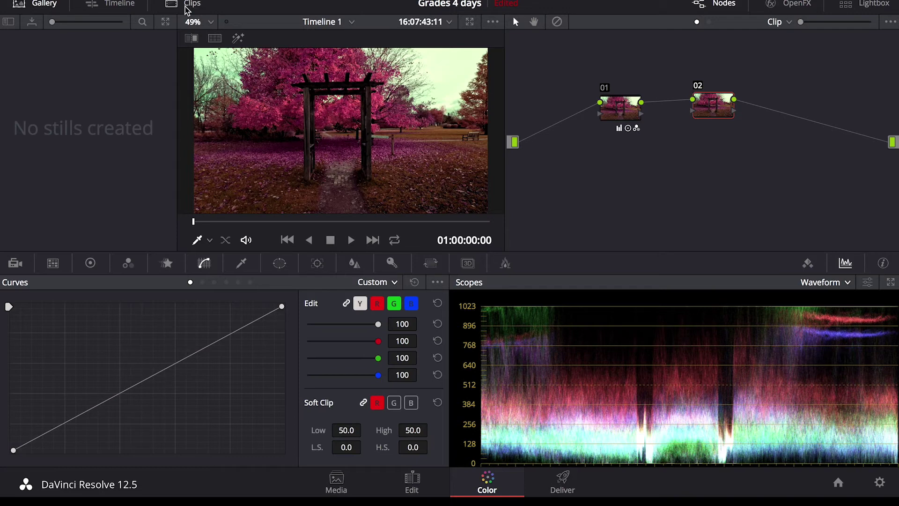
# Select clip 06, the gloved-hand close-up, after comparing it with clip 07, and hide the clip strip.
pyautogui.click(188, 4)
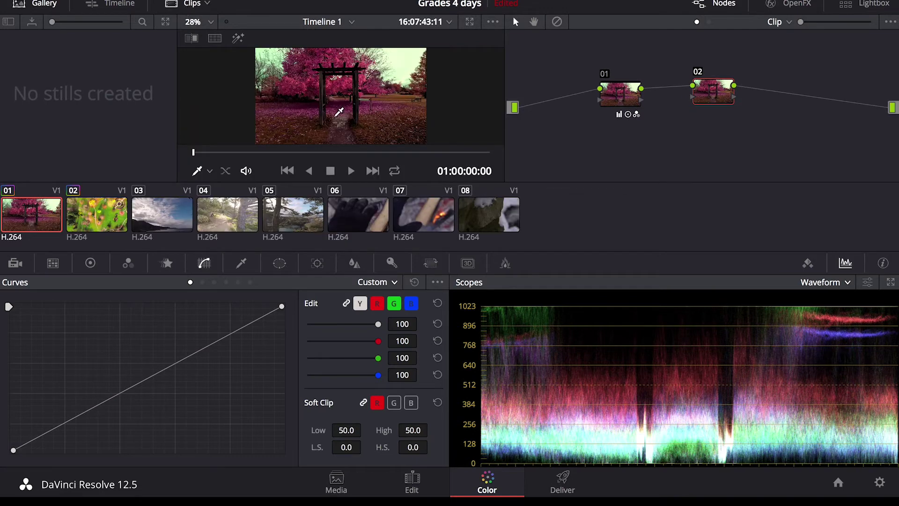
pyautogui.click(368, 230)
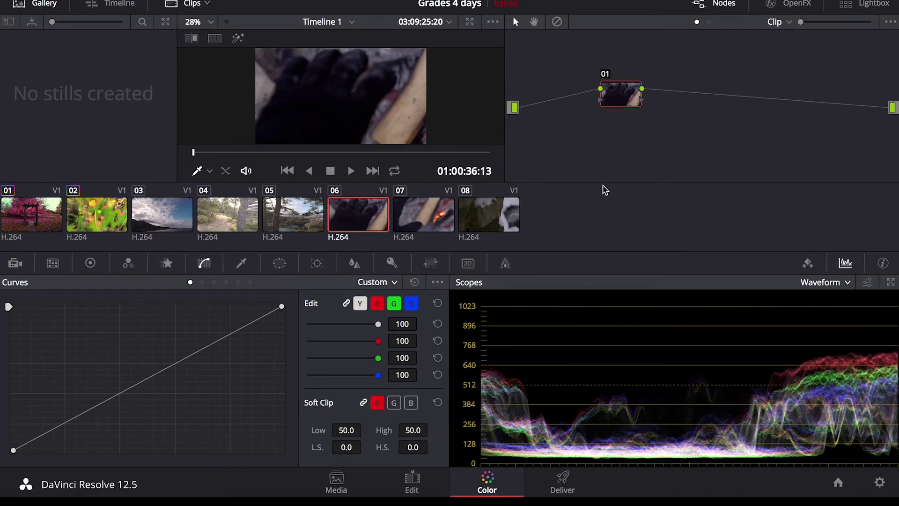
pyautogui.click(193, 6)
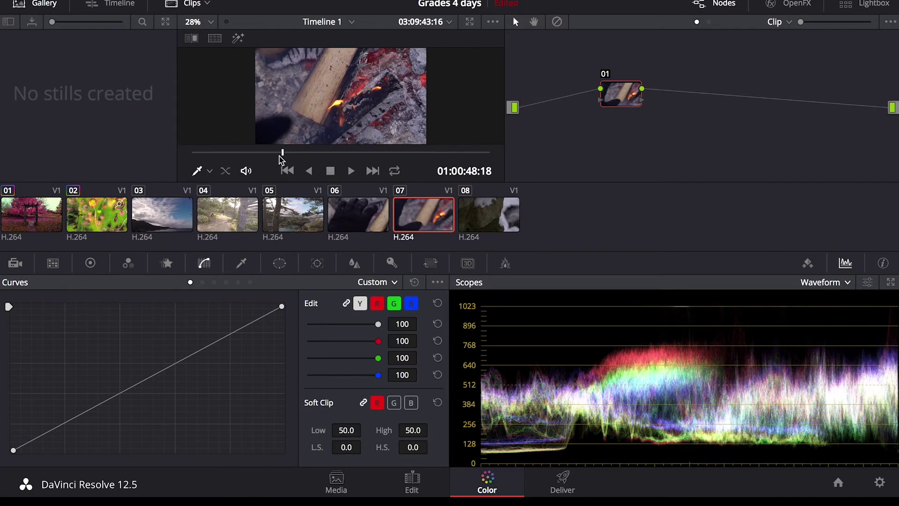
pyautogui.moveTo(279, 156); pyautogui.dragTo(293, 154)
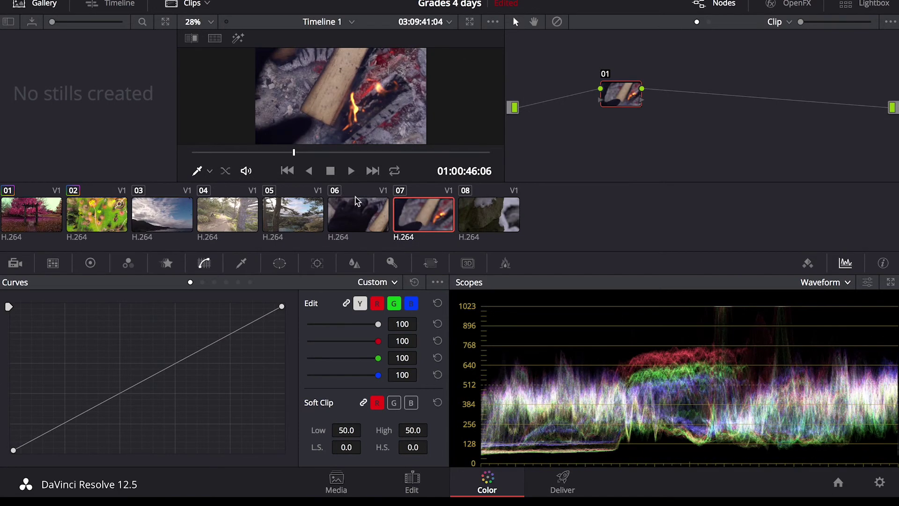
pyautogui.click(380, 224)
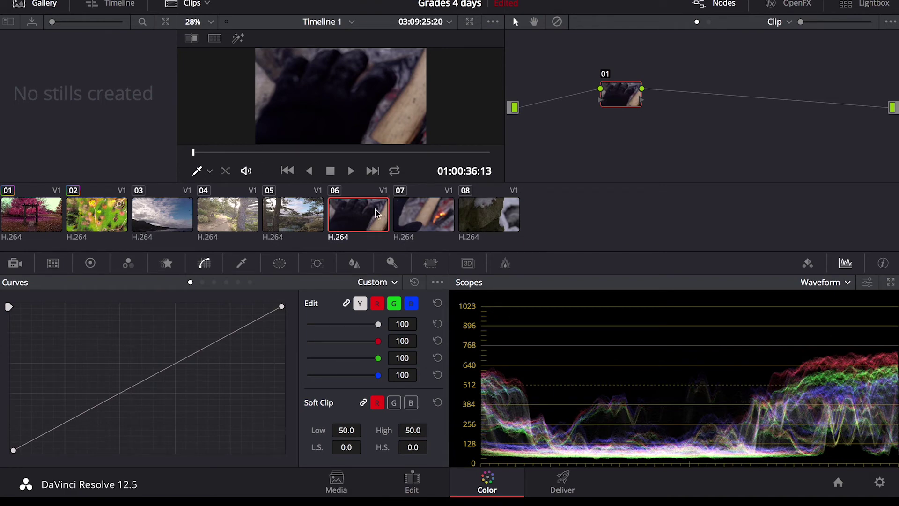
pyautogui.click(409, 211)
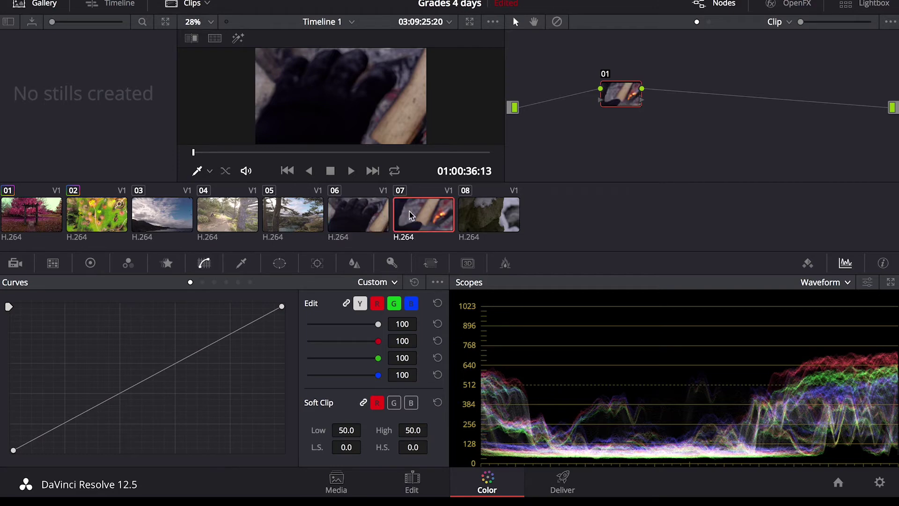
pyautogui.click(384, 215)
pyautogui.click(394, 213)
pyautogui.click(385, 214)
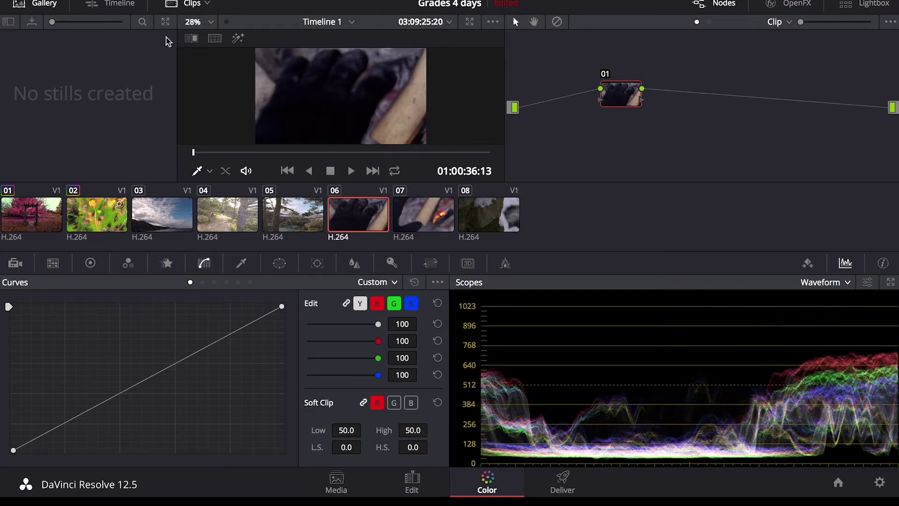
pyautogui.click(190, 5)
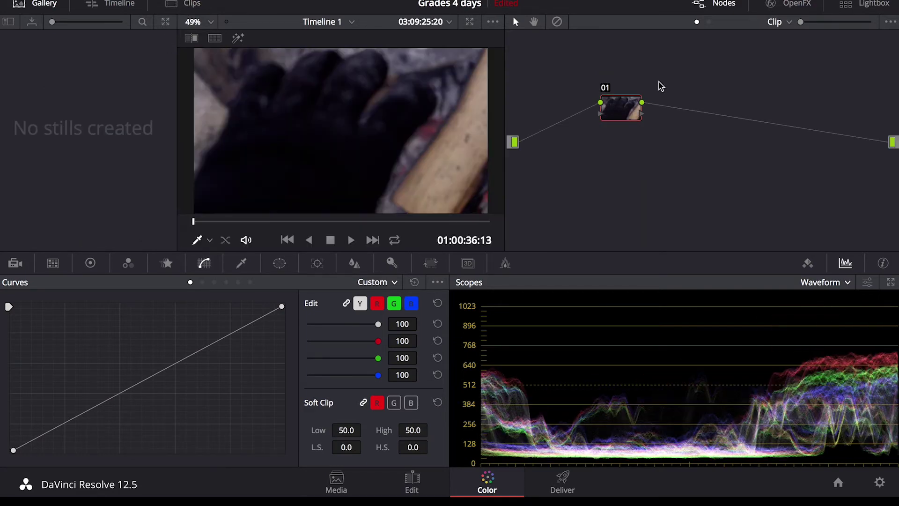
# Add a serial node 02 after node 01 on clip 06.
pyautogui.rightClick(629, 120)
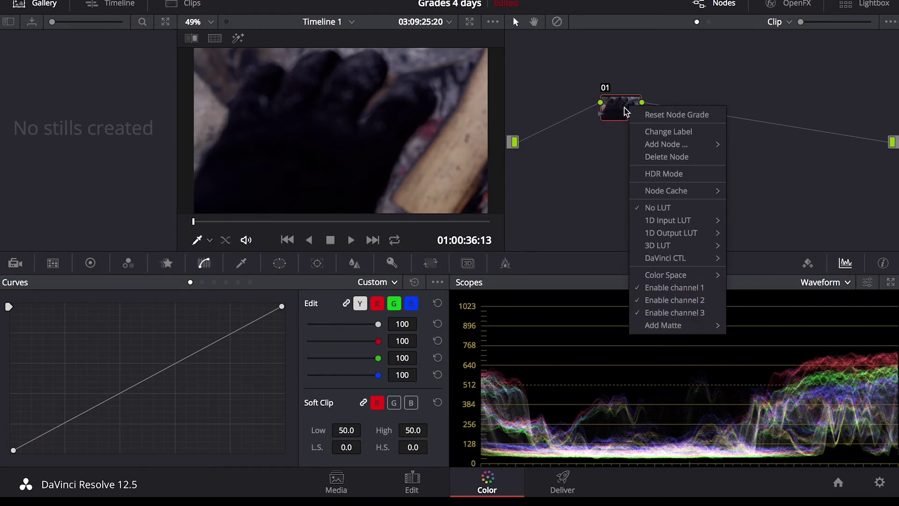
pyautogui.moveTo(653, 145)
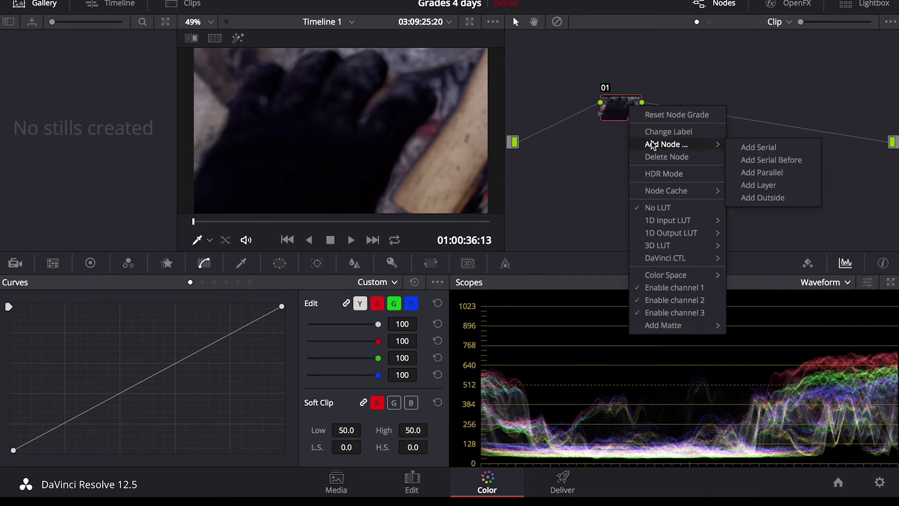
pyautogui.click(759, 148)
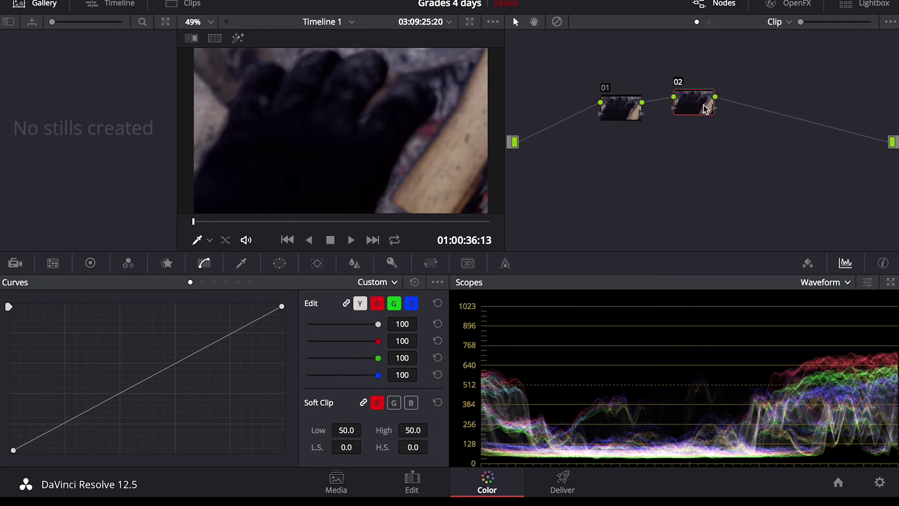
# Set node 02's Offset to 28.60, Lift to -0.02 and Col Boost to 9.
pyautogui.click(91, 264)
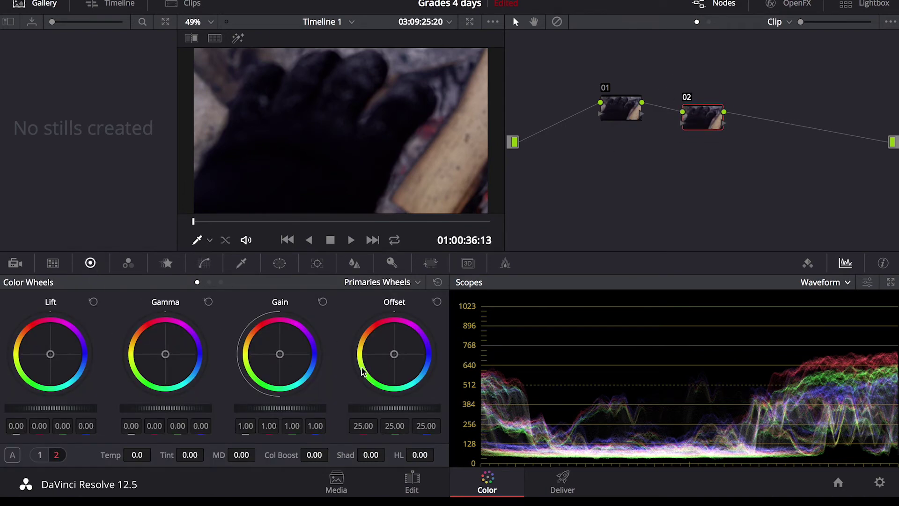
pyautogui.moveTo(394, 408); pyautogui.dragTo(422, 408)
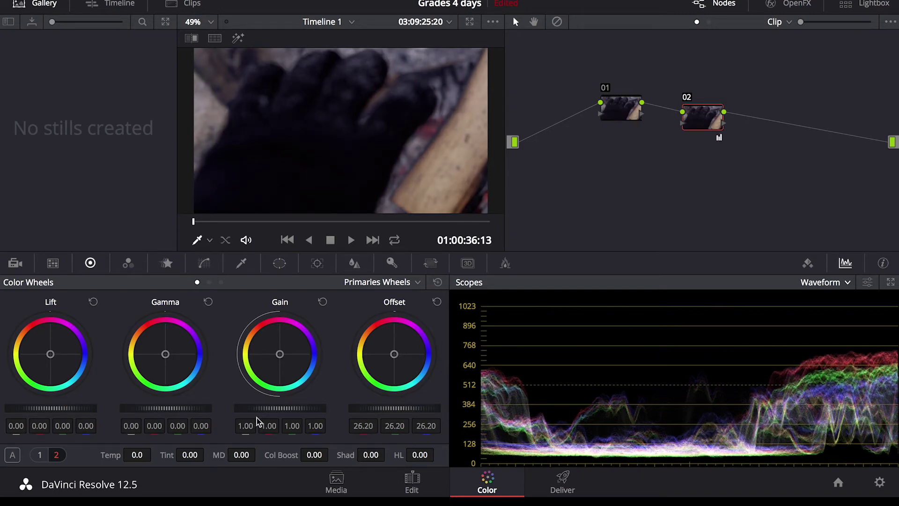
pyautogui.moveTo(381, 407); pyautogui.dragTo(431, 408)
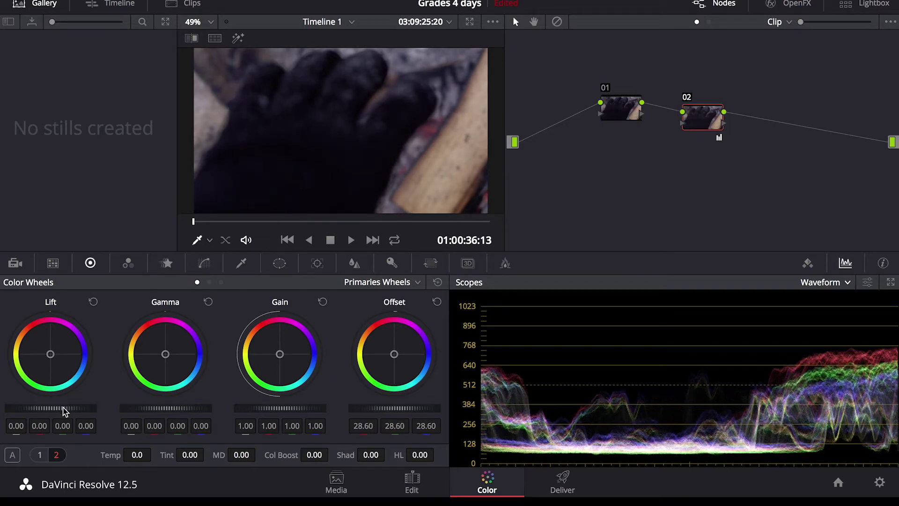
pyautogui.moveTo(52, 408); pyautogui.dragTo(48, 408)
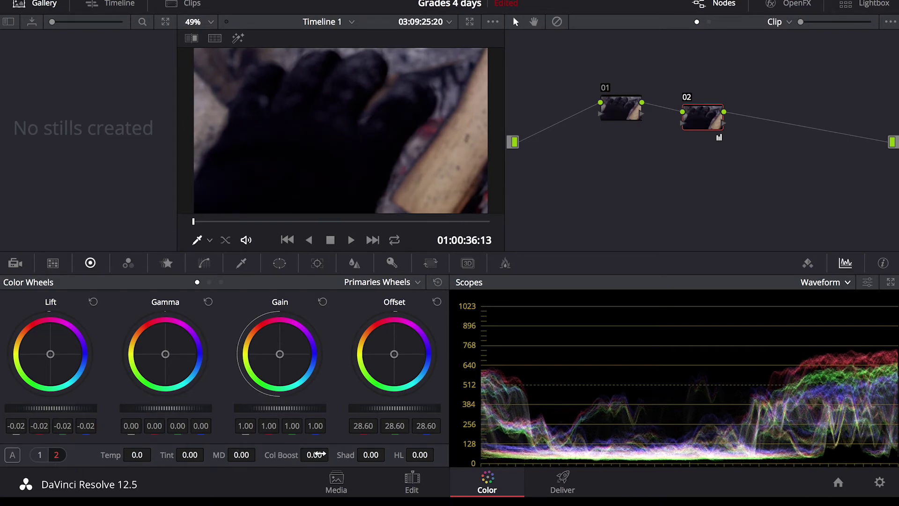
pyautogui.moveTo(314, 455); pyautogui.dragTo(337, 455)
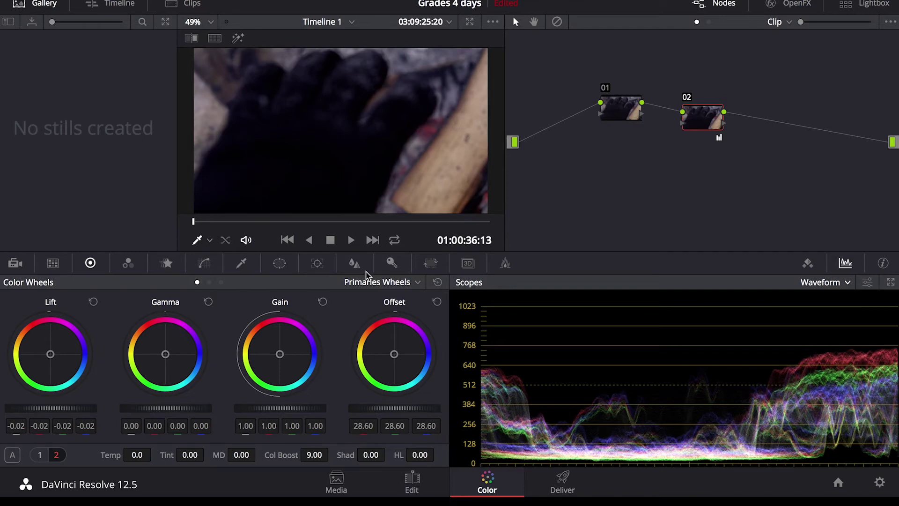
# Enable a Circle window on node 02, briefly trying and then disabling a rectangle window.
pyautogui.click(279, 265)
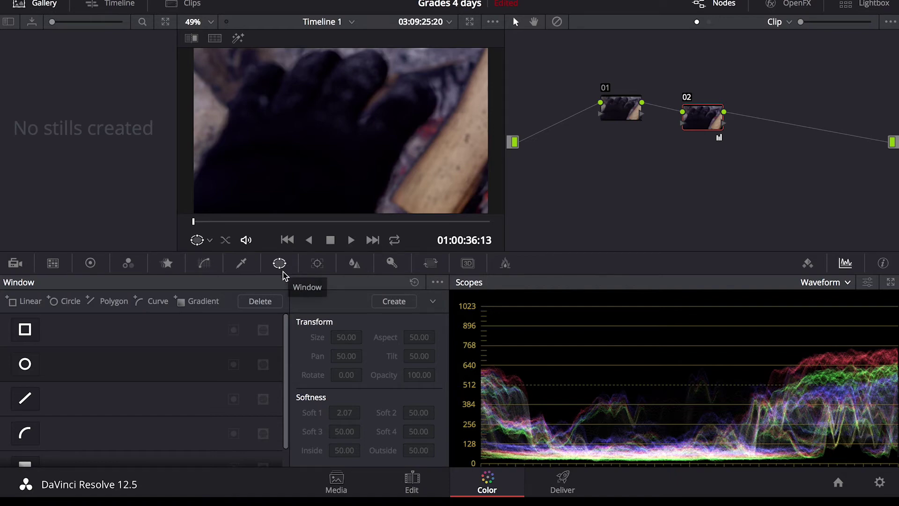
pyautogui.click(27, 365)
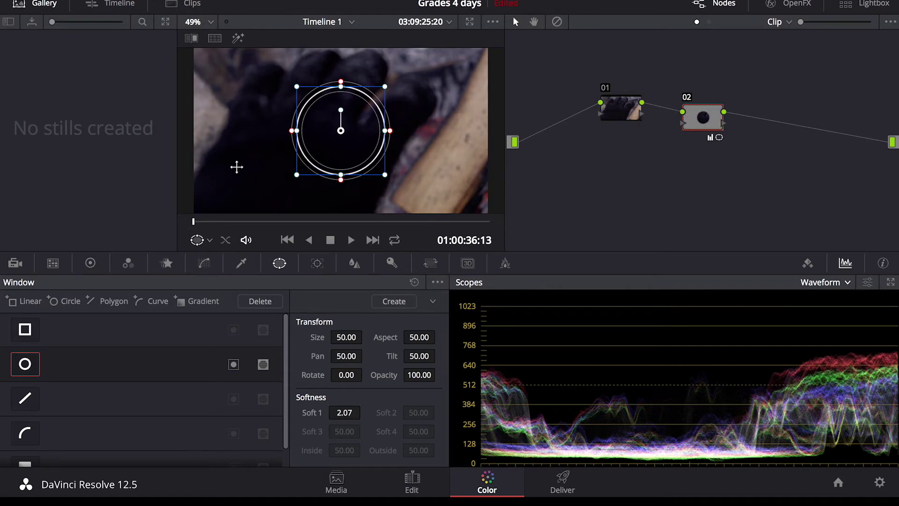
pyautogui.click(25, 330)
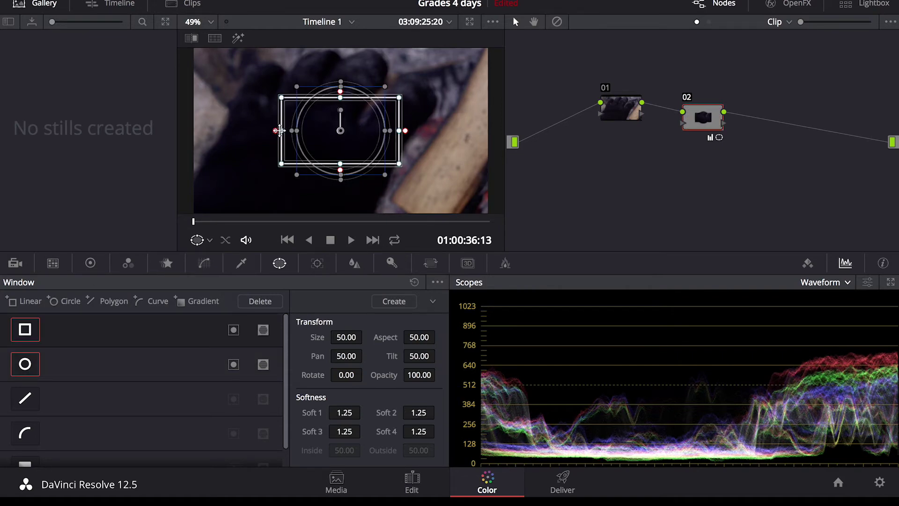
pyautogui.moveTo(304, 91); pyautogui.dragTo(239, 76)
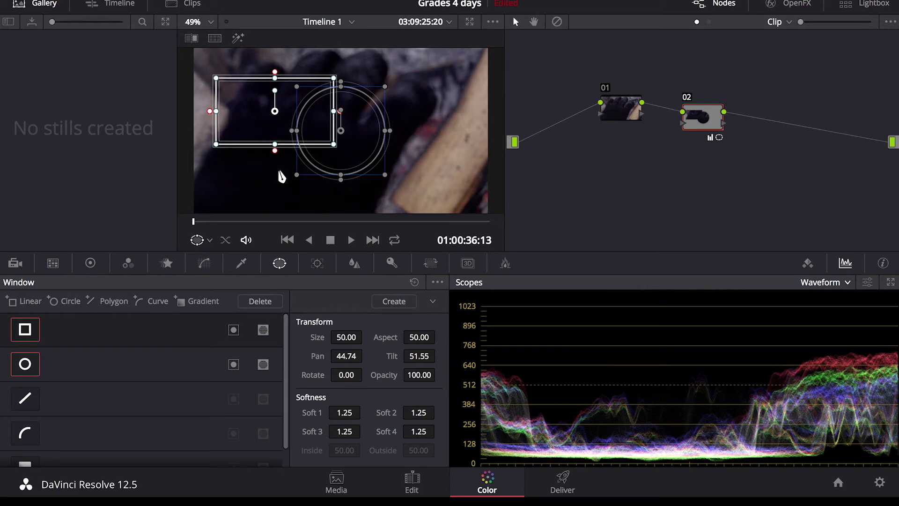
pyautogui.click(25, 329)
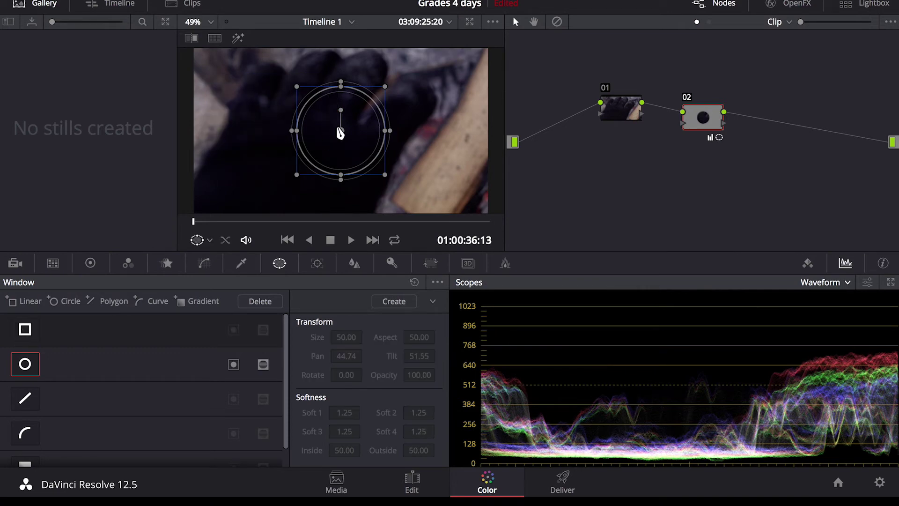
# Enlarge the circle over the glove, soften its edge to 16.92, and centre it.
pyautogui.moveTo(298, 91); pyautogui.dragTo(268, 59)
pyautogui.moveTo(268, 126); pyautogui.dragTo(225, 136)
pyautogui.moveTo(340, 130); pyautogui.dragTo(319, 132)
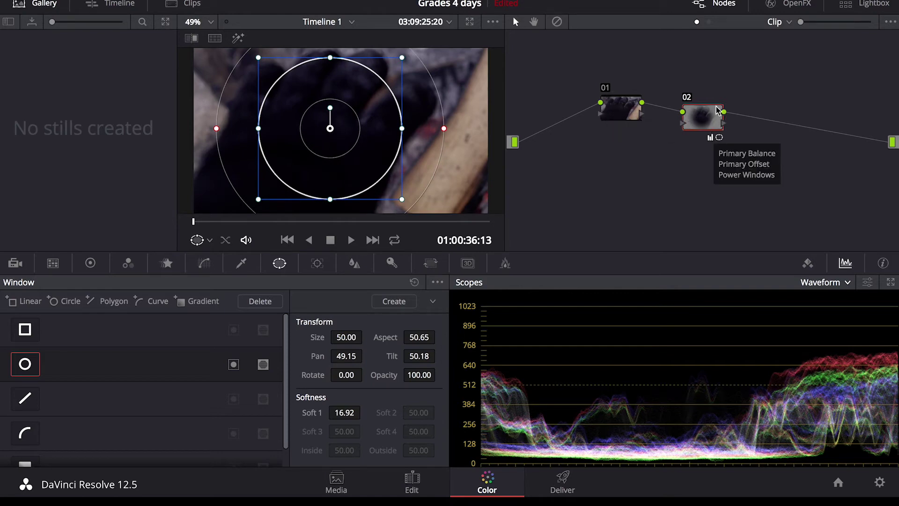
pyautogui.moveTo(330, 128); pyautogui.dragTo(332, 129)
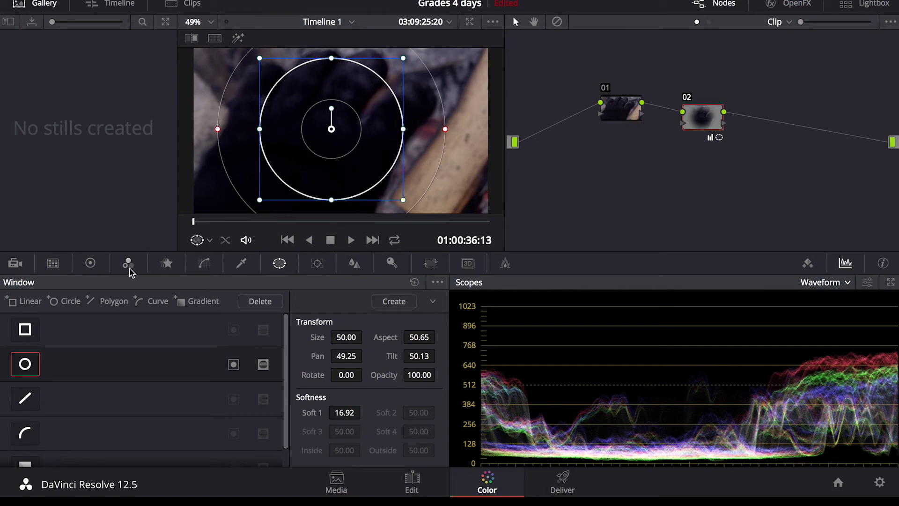
pyautogui.click(90, 262)
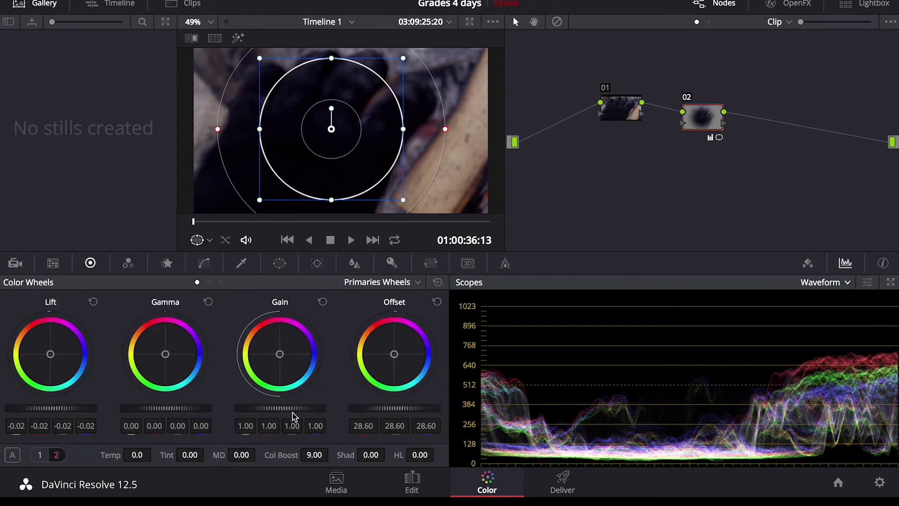
# Raise node 02's Gain to 1.10 and its Contrast to 1.124.
pyautogui.moveTo(265, 408); pyautogui.dragTo(245, 412)
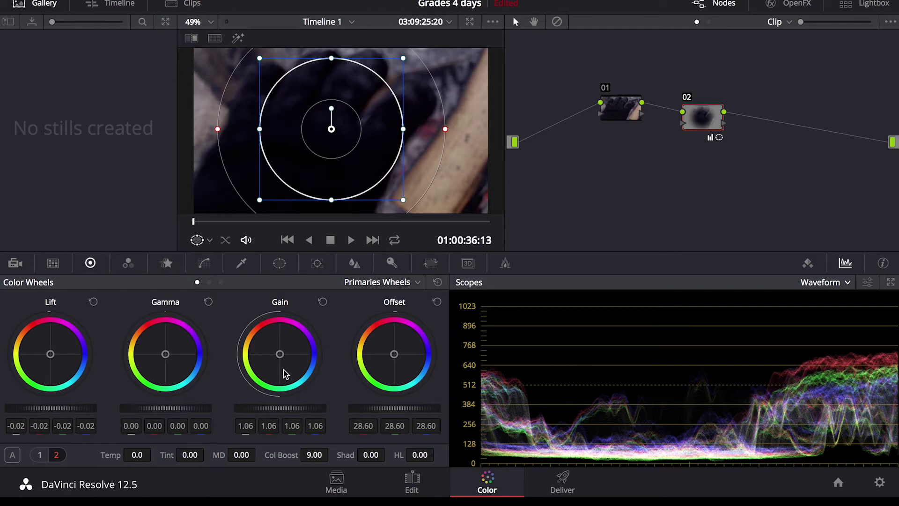
pyautogui.moveTo(280, 407); pyautogui.dragTo(78, 409)
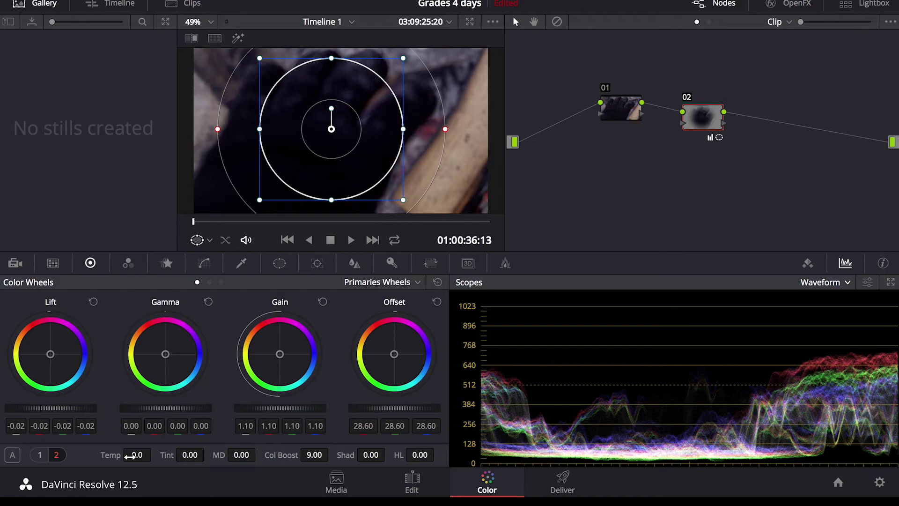
pyautogui.click(40, 455)
pyautogui.moveTo(191, 455); pyautogui.dragTo(220, 455)
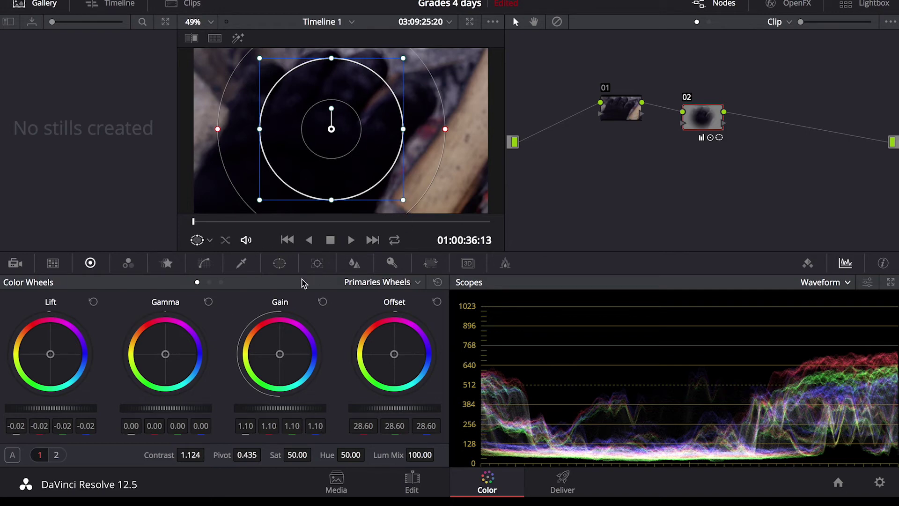
# Show the Tracker for node 02's circle window and reveal the clip thumbnail strip.
pyautogui.click(318, 264)
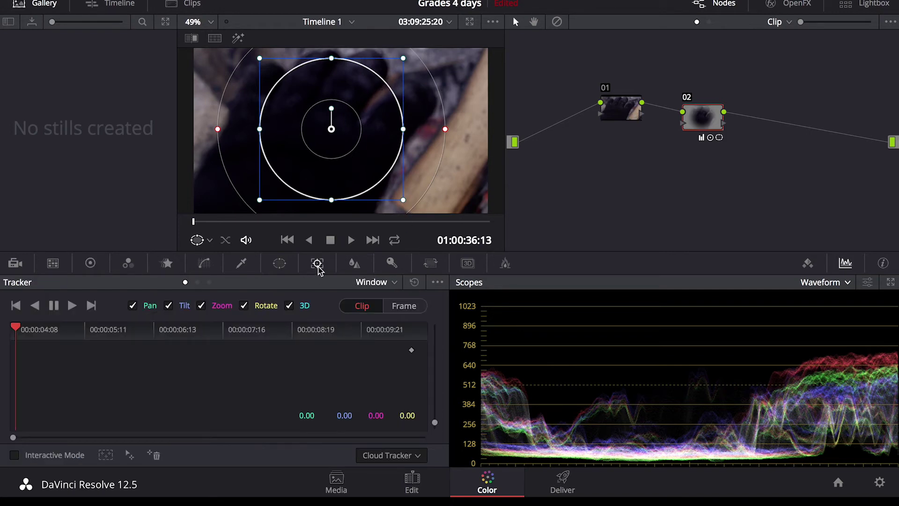
pyautogui.click(355, 265)
pyautogui.click(281, 268)
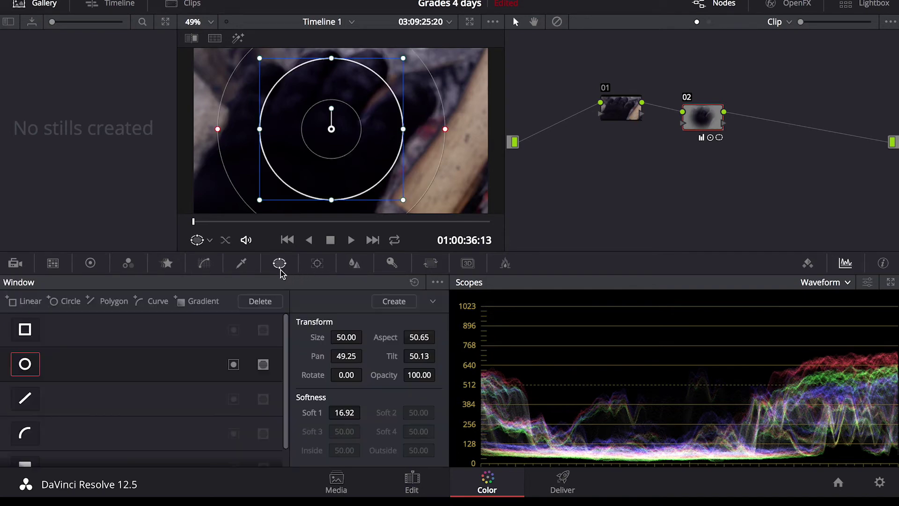
pyautogui.click(317, 263)
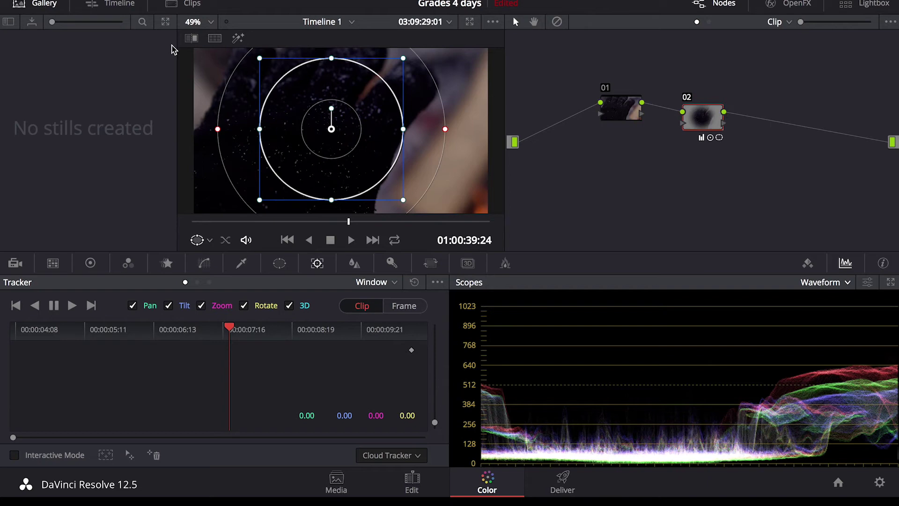
pyautogui.click(191, 5)
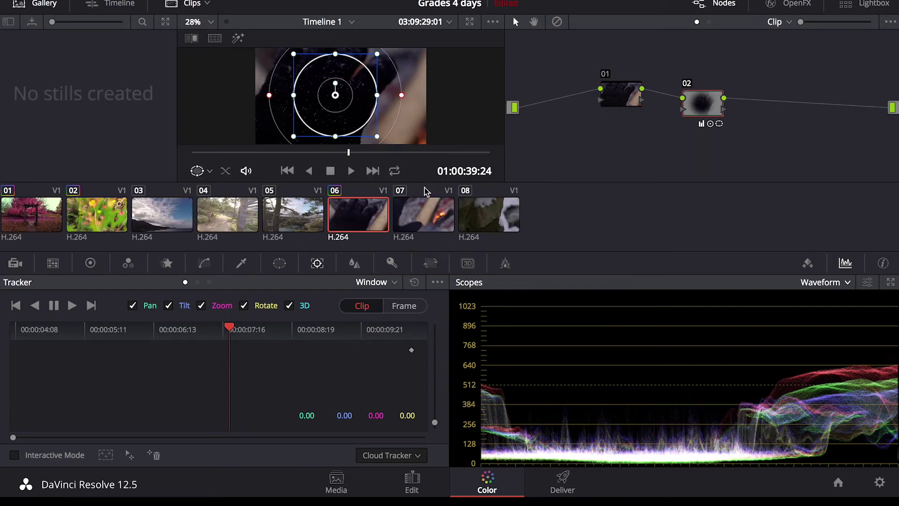
# Add a serial node after node 01 on clip 07, the fire clip.
pyautogui.click(431, 216)
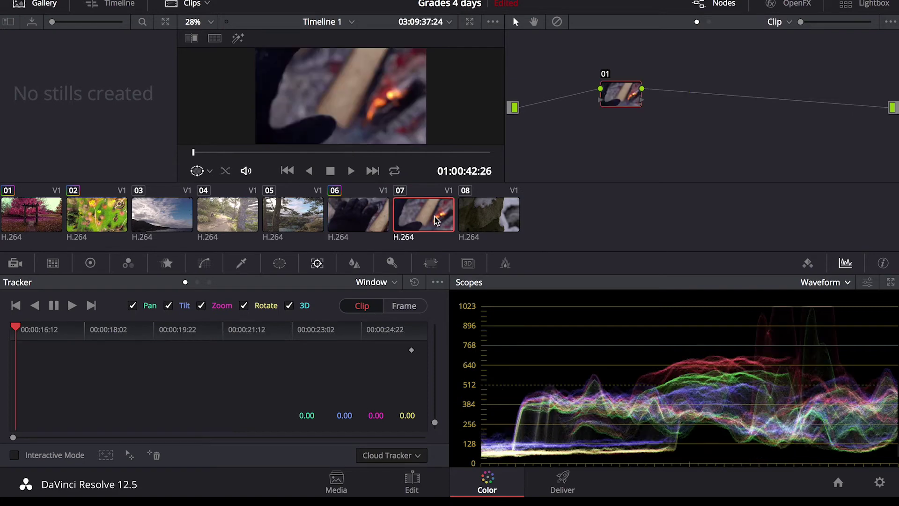
pyautogui.click(369, 226)
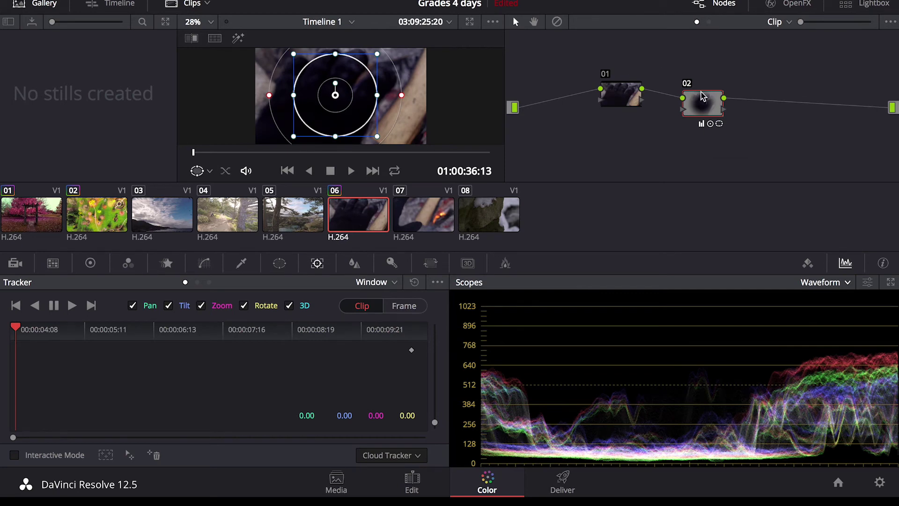
pyautogui.moveTo(703, 96)
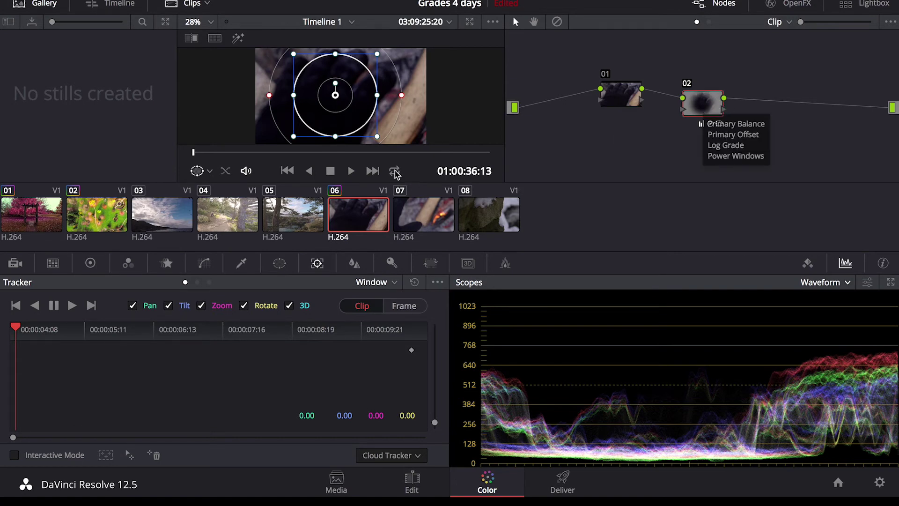
pyautogui.click(427, 222)
pyautogui.rightClick(618, 98)
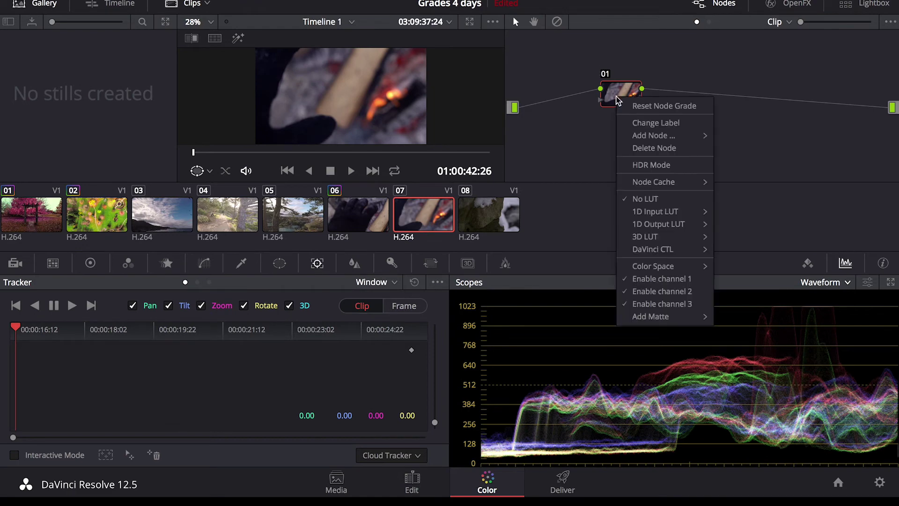
pyautogui.moveTo(637, 137)
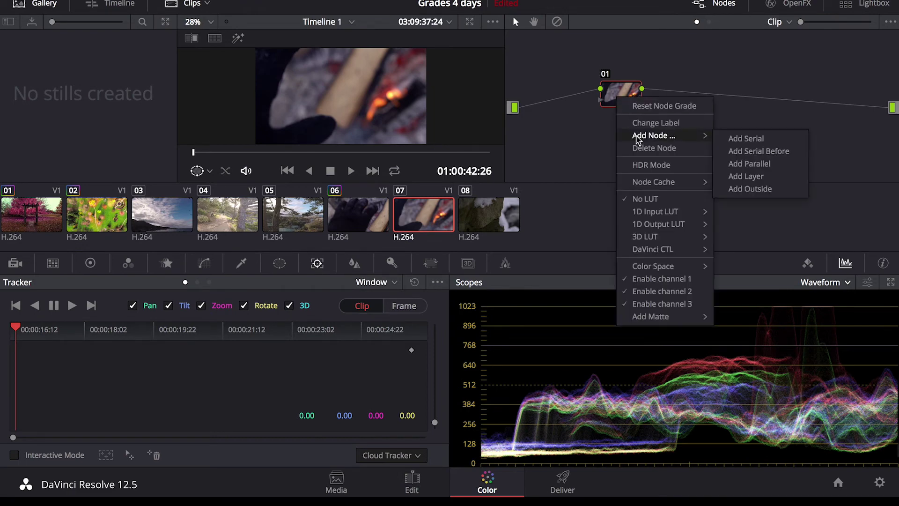
pyautogui.click(746, 138)
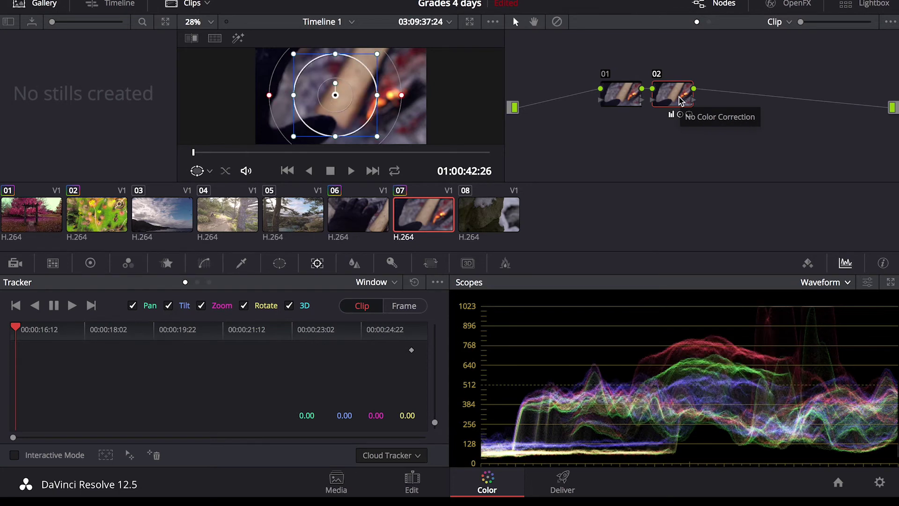
# Play back clip 06 to check its grade, then jump to clip 08, the snowy rock.
pyautogui.click(365, 222)
pyautogui.click(423, 214)
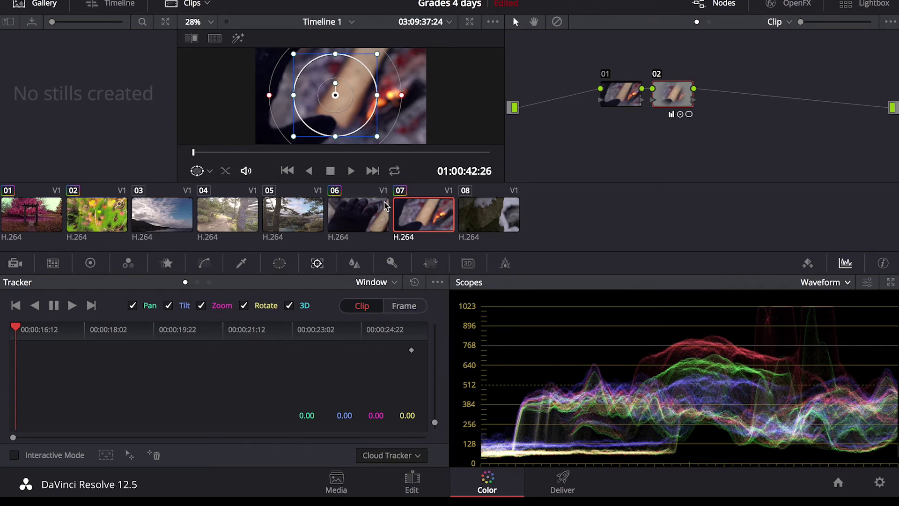
pyautogui.click(360, 215)
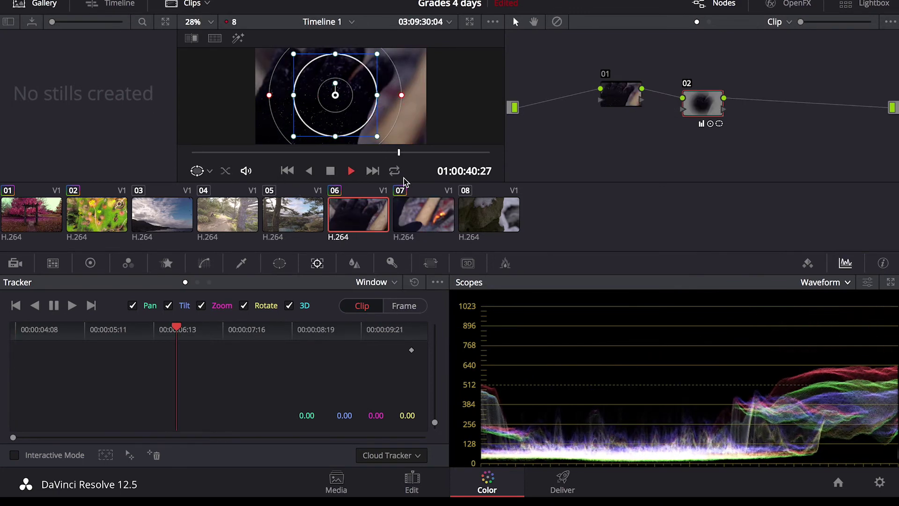
pyautogui.press('space')
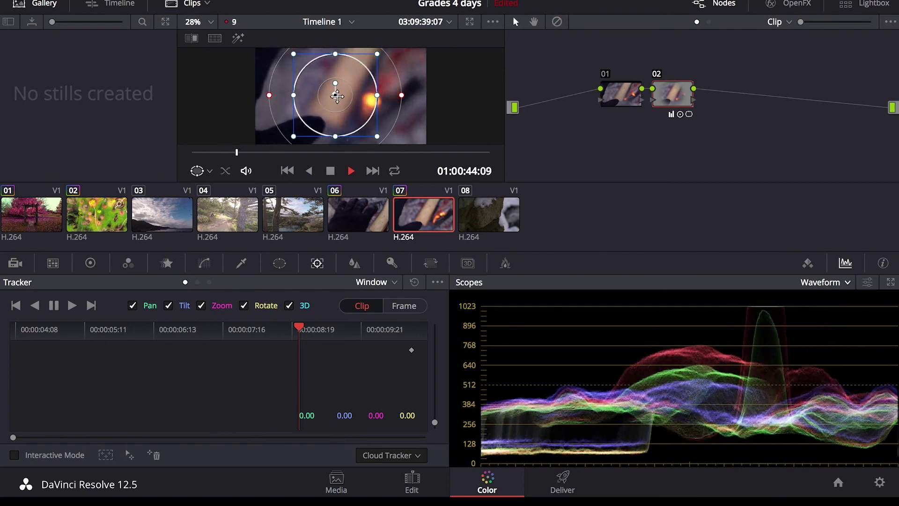
pyautogui.press('space')
pyautogui.press('Down')
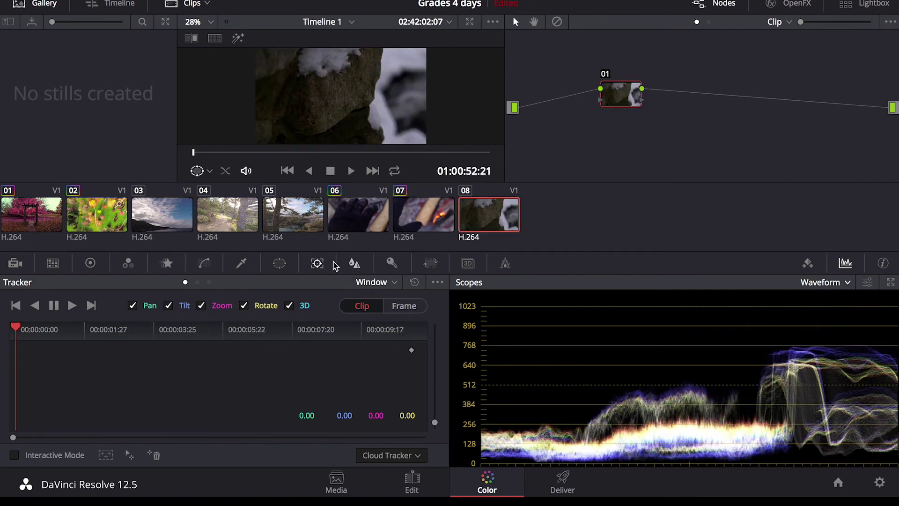
# Browse the Color Match, Camera Raw and RGB Mixer palettes, then return to the primary wheels.
pyautogui.click(90, 263)
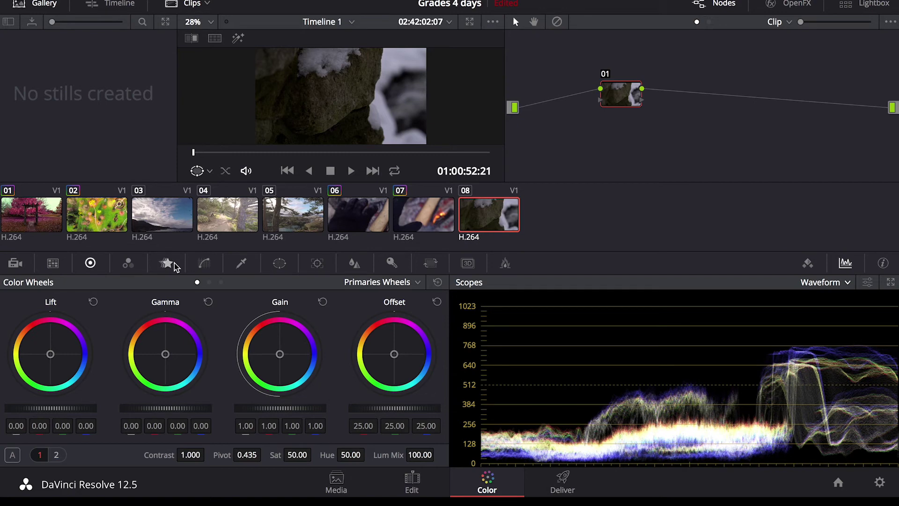
pyautogui.click(49, 264)
pyautogui.click(15, 264)
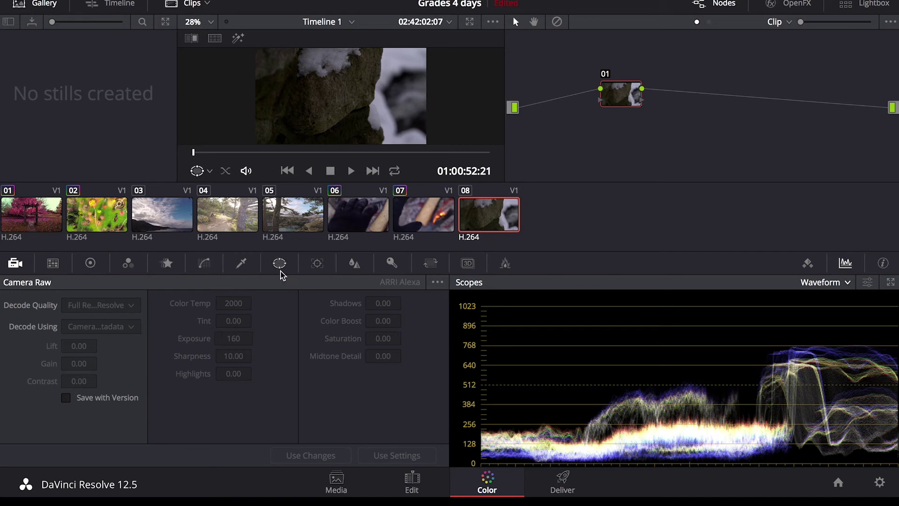
pyautogui.click(128, 262)
pyautogui.click(94, 263)
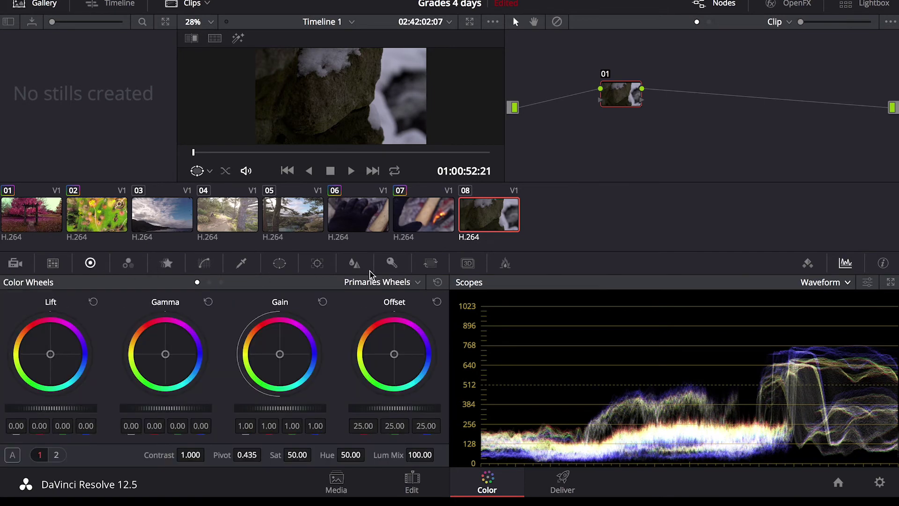
# Add serial node 02 after node 01 and nudge it slightly right.
pyautogui.rightClick(631, 94)
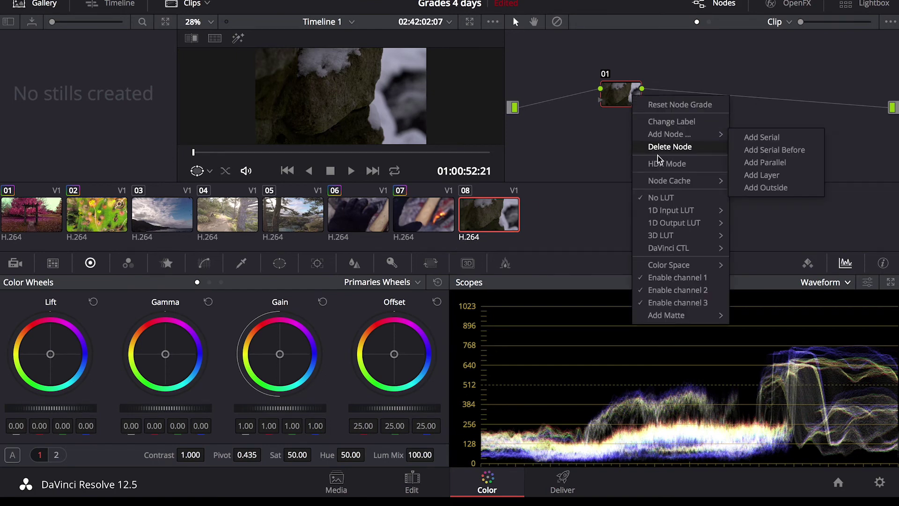
pyautogui.moveTo(665, 134)
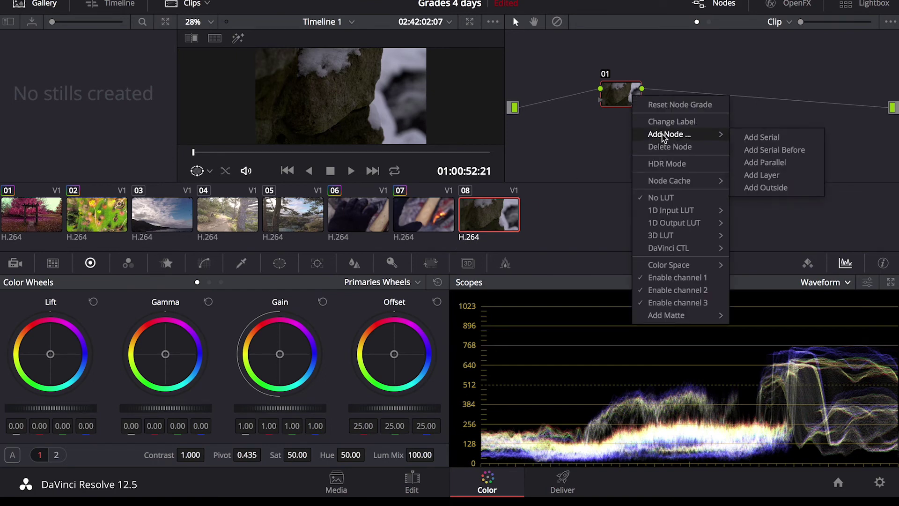
pyautogui.click(749, 138)
pyautogui.moveTo(708, 96); pyautogui.dragTo(717, 96)
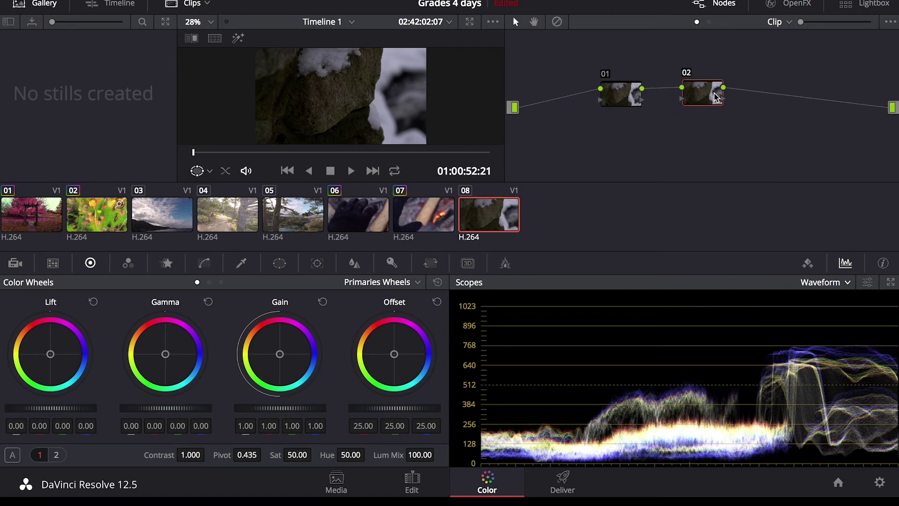
# Apply a KinoLUT R709 Exposure:WB Variations 4 BRIGHT Kino4x 3D LUT to node 02 of clip 08.
pyautogui.rightClick(695, 98)
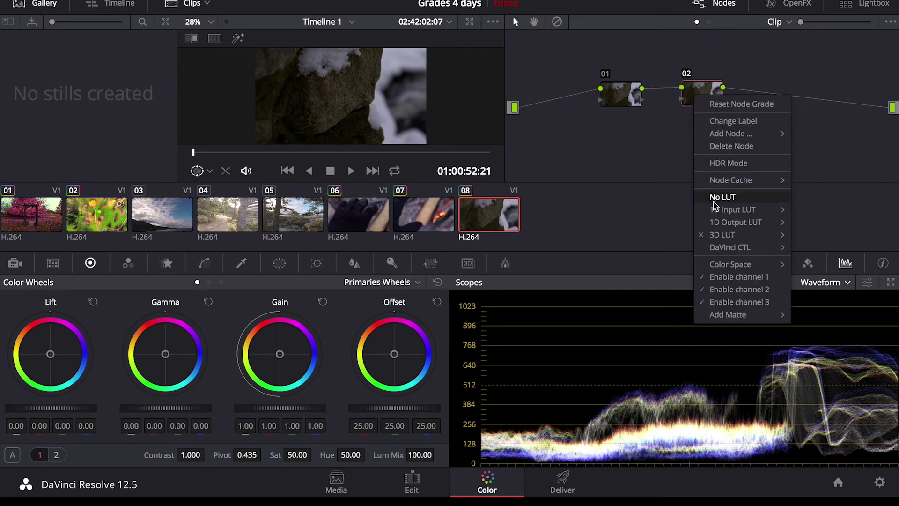
pyautogui.moveTo(716, 235)
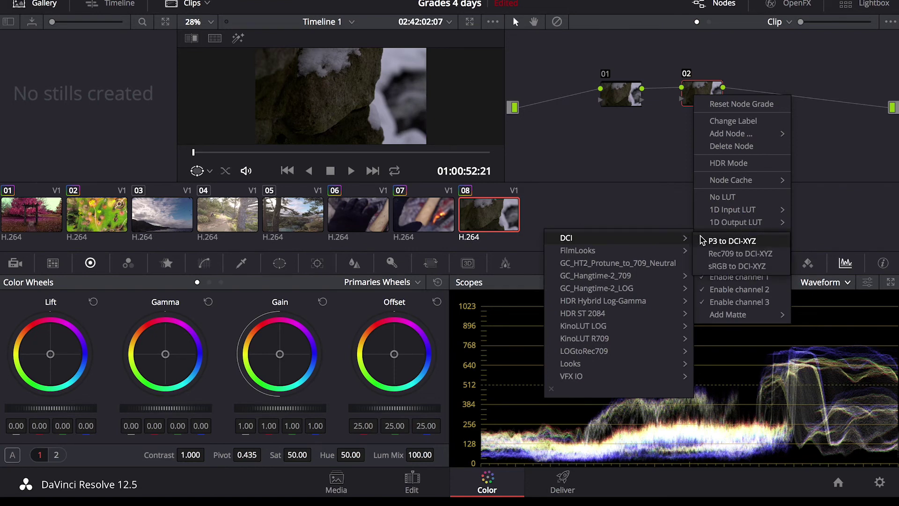
pyautogui.moveTo(621, 325)
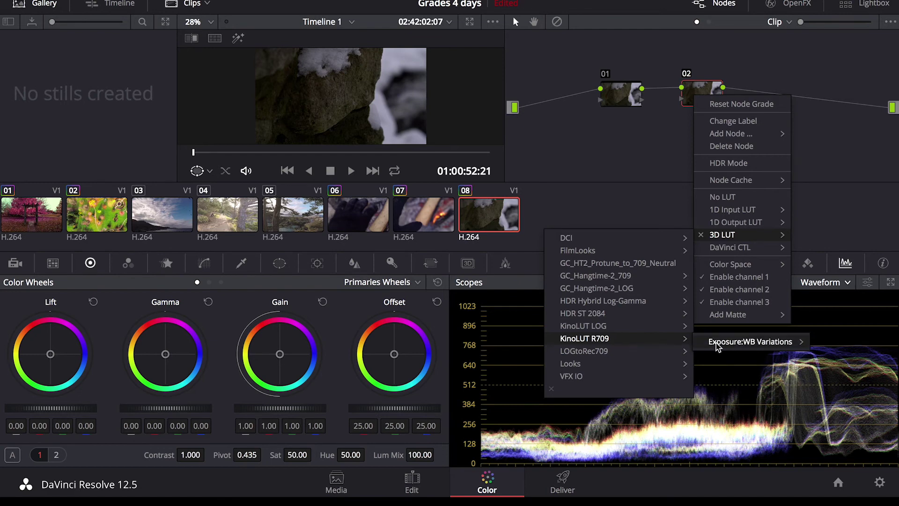
pyautogui.moveTo(729, 346)
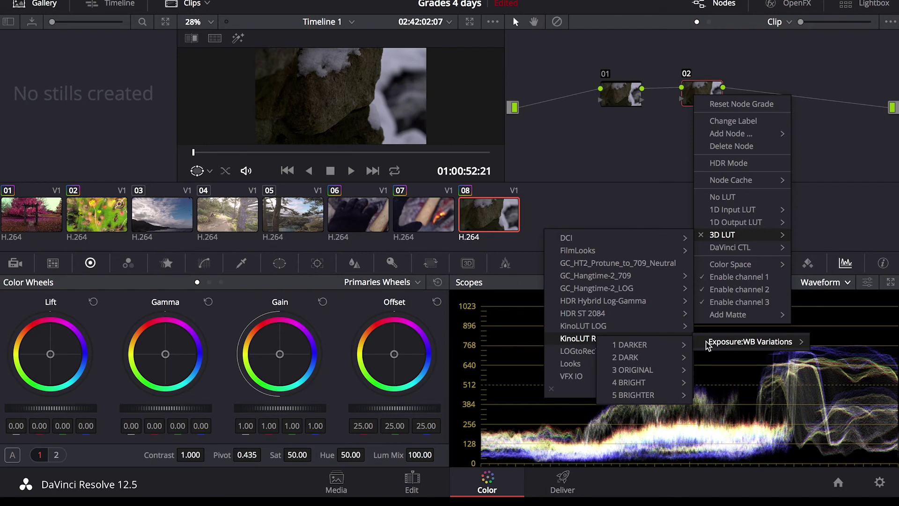
pyautogui.moveTo(658, 358)
pyautogui.moveTo(650, 384)
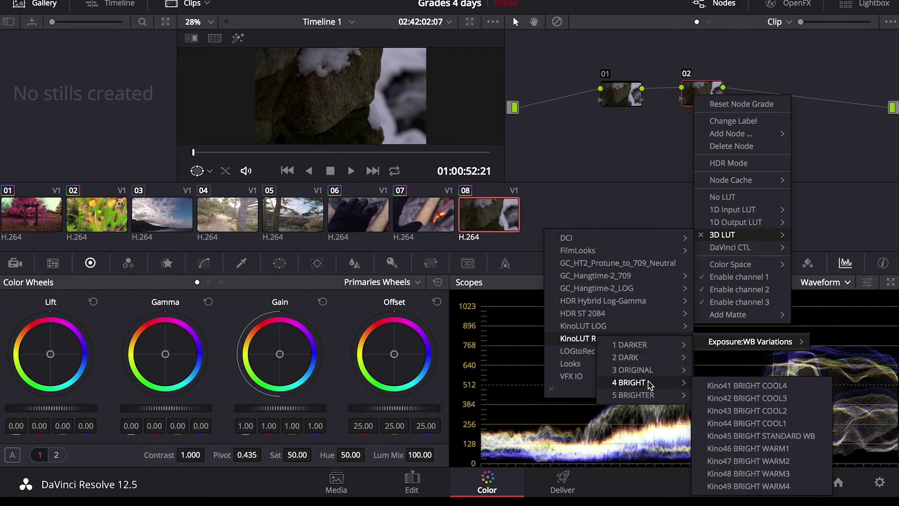
pyautogui.click(755, 448)
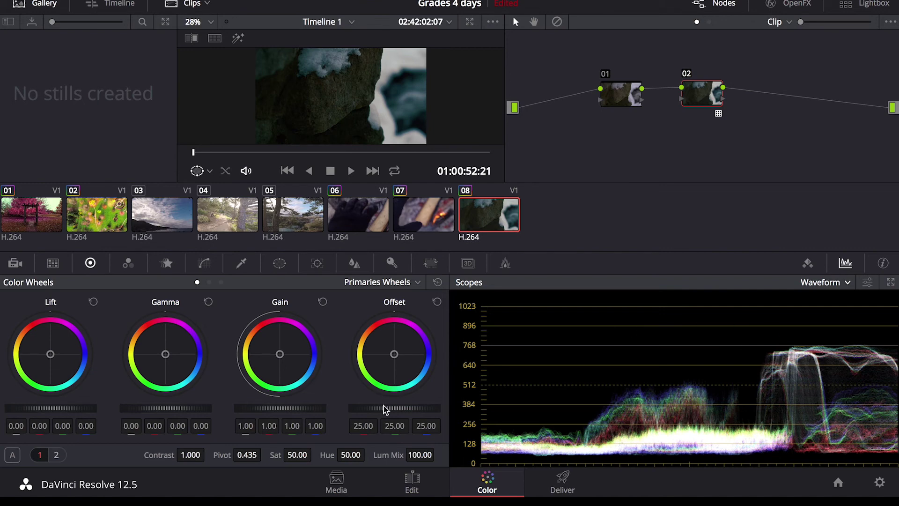
# Set node 02 to Offset 31.20, Lift -0.02, Saturation 50.80 and Contrast 1.026.
pyautogui.moveTo(395, 408); pyautogui.dragTo(445, 408)
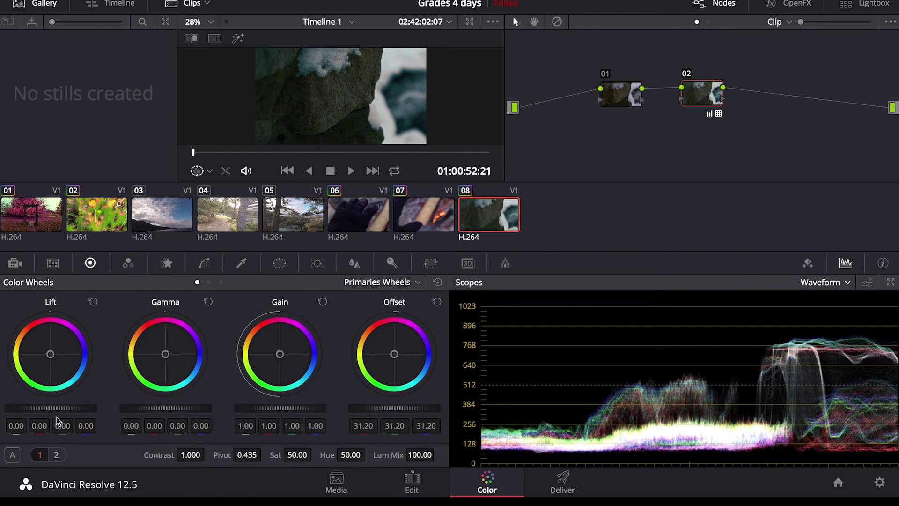
pyautogui.moveTo(58, 412); pyautogui.dragTo(45, 412)
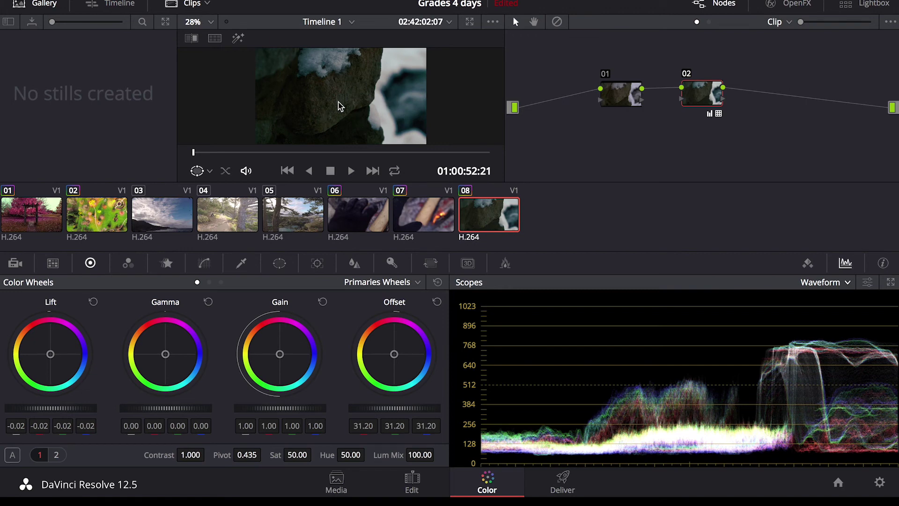
pyautogui.moveTo(293, 454); pyautogui.dragTo(318, 453)
pyautogui.moveTo(187, 455); pyautogui.dragTo(208, 453)
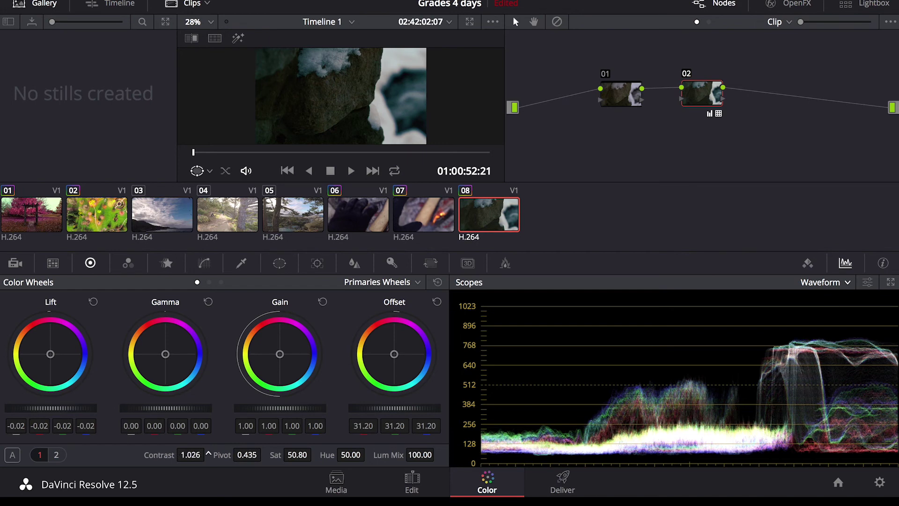
# Lower clip 08's Shadows to -6.50 on the second Primaries page, then select clip 03.
pyautogui.click(57, 455)
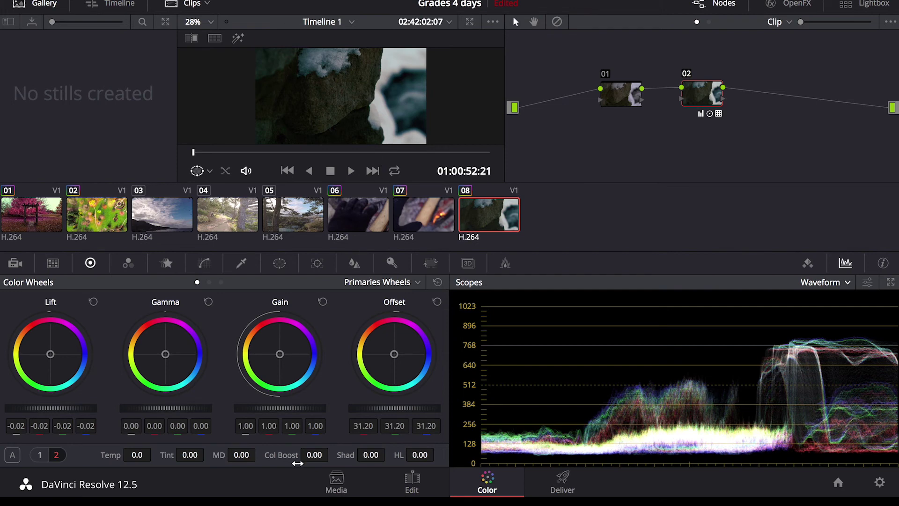
pyautogui.moveTo(363, 456); pyautogui.dragTo(321, 457)
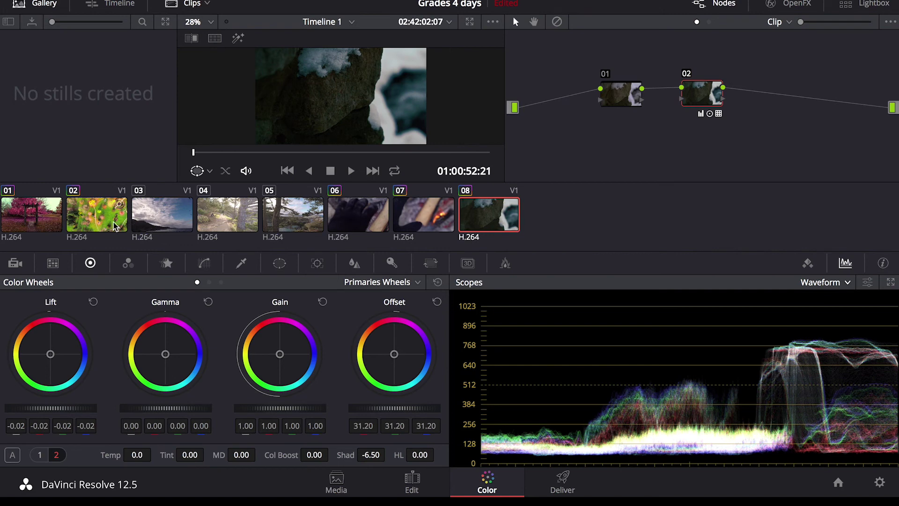
pyautogui.click(189, 214)
# Apply a KinoLUT R709 5 BRIGHTER Kino5x LUT to clip 03's node 02, then select clip 04.
pyautogui.rightClick(673, 96)
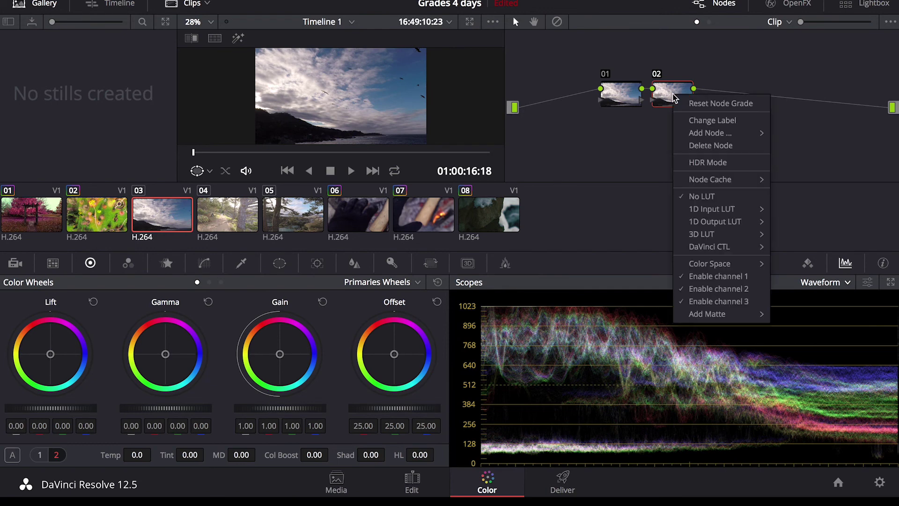
pyautogui.moveTo(700, 234)
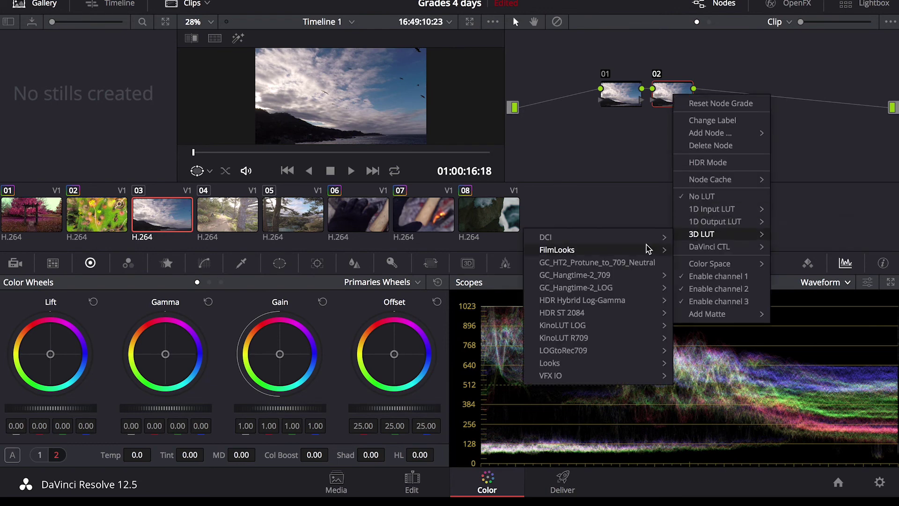
pyautogui.moveTo(628, 317)
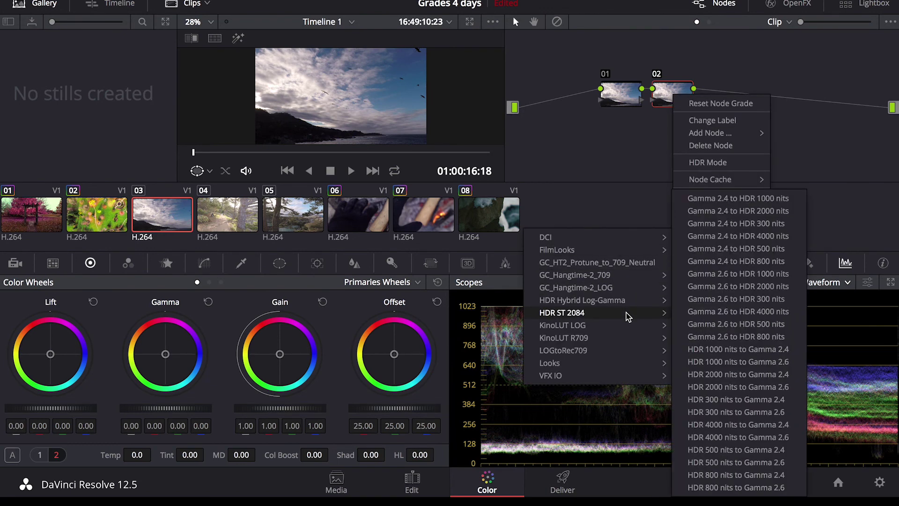
pyautogui.moveTo(615, 339)
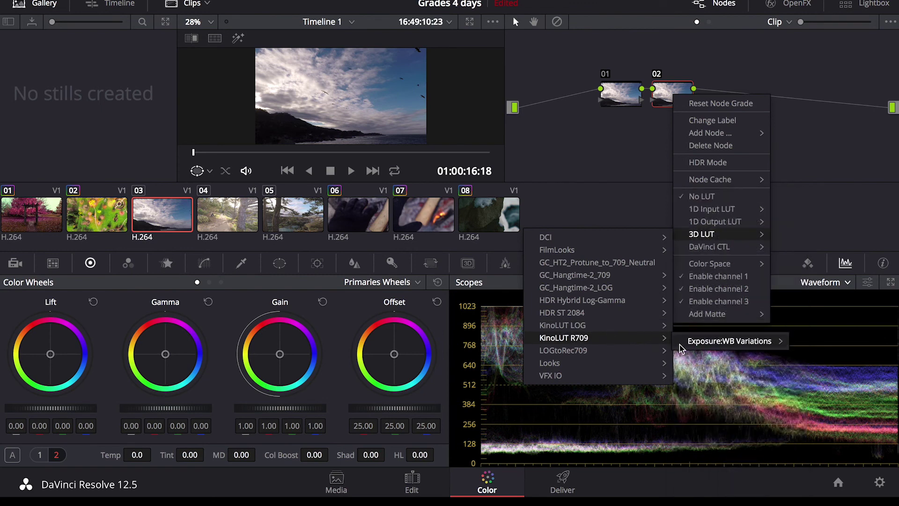
pyautogui.moveTo(686, 349)
pyautogui.moveTo(815, 346)
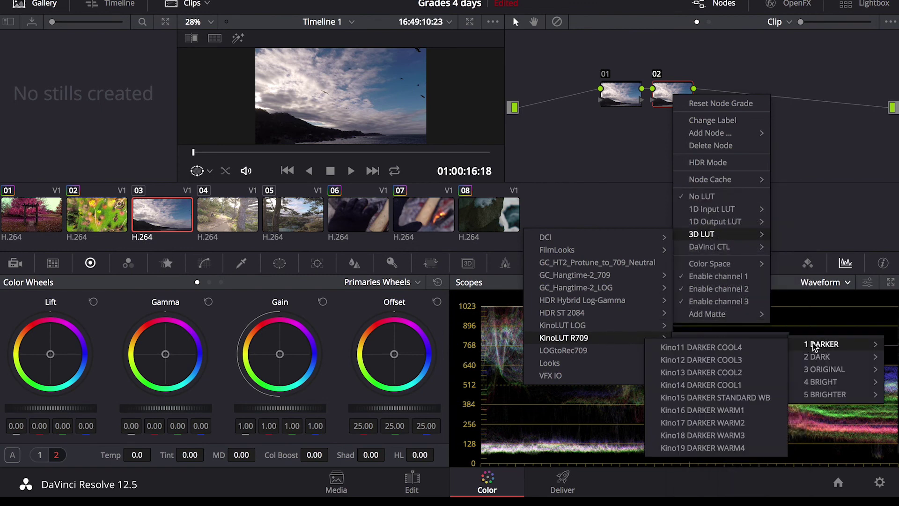
pyautogui.moveTo(824, 395)
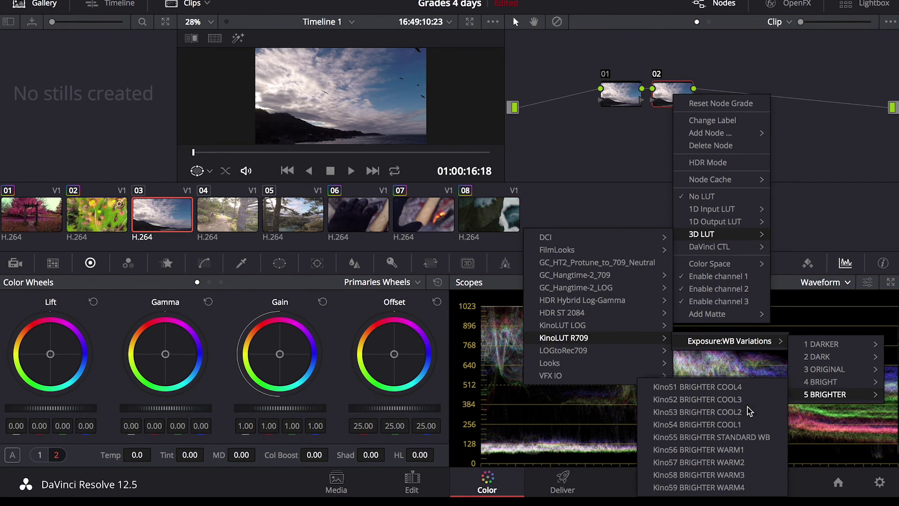
pyautogui.click(731, 447)
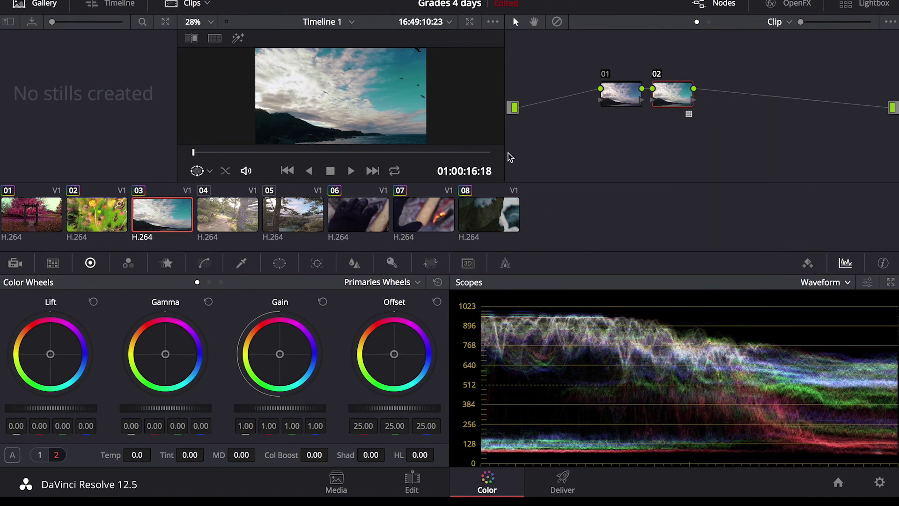
pyautogui.click(219, 208)
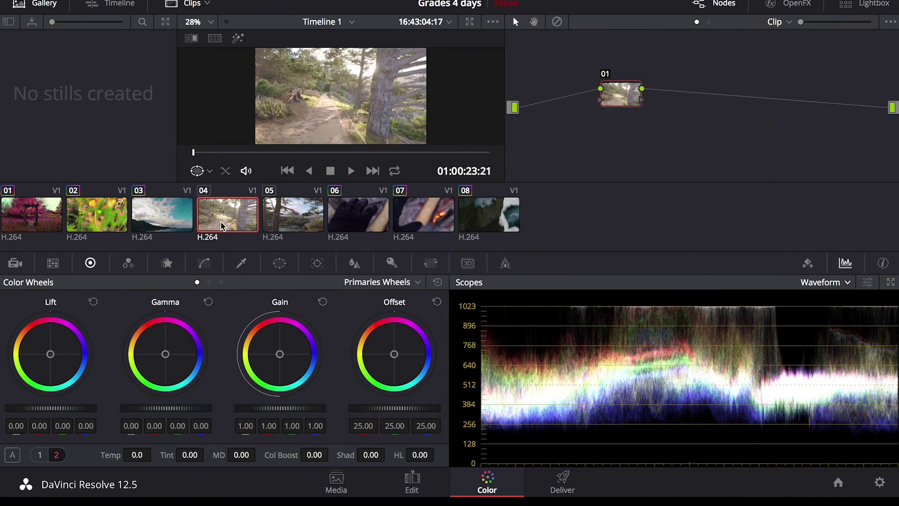
# Add a serial node 02 after node 01 on clip 04.
pyautogui.rightClick(628, 97)
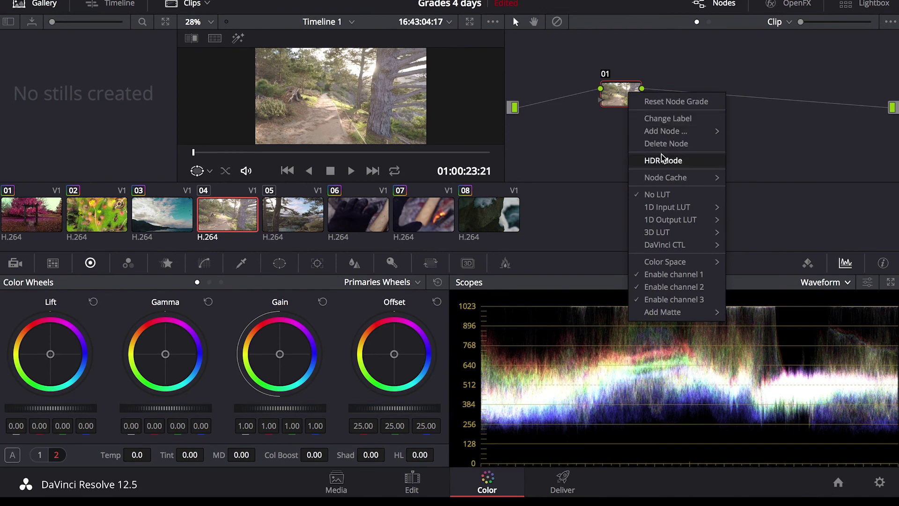
pyautogui.moveTo(665, 133)
pyautogui.click(758, 134)
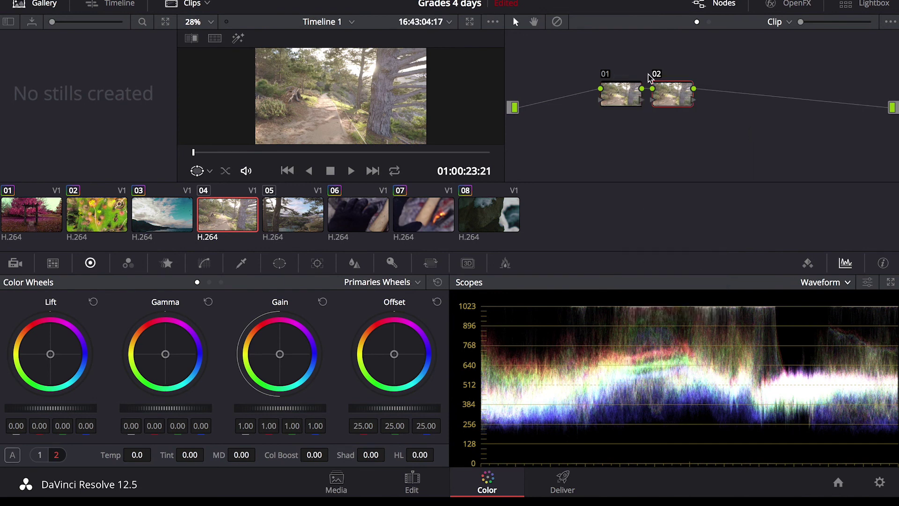
# Apply the Kino54 BRIGHTER COOL1 3D LUT to node 02.
pyautogui.rightClick(669, 98)
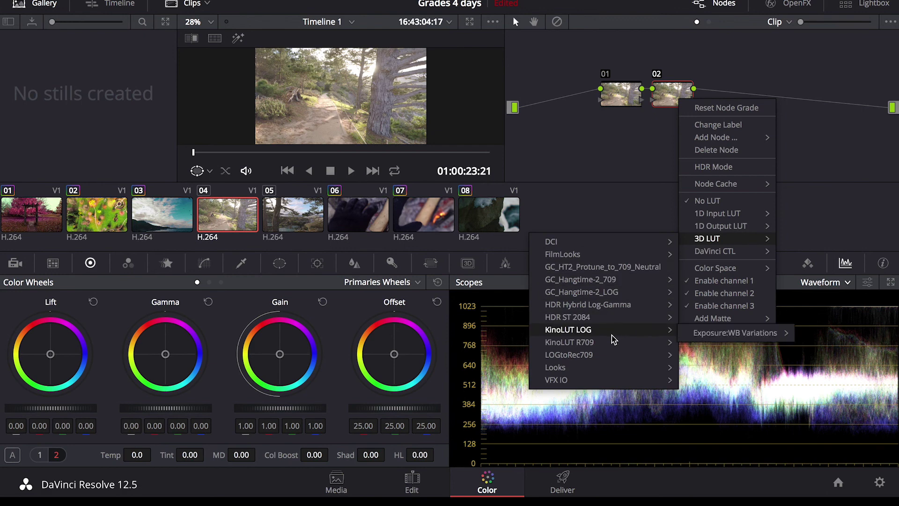
pyautogui.moveTo(705, 348)
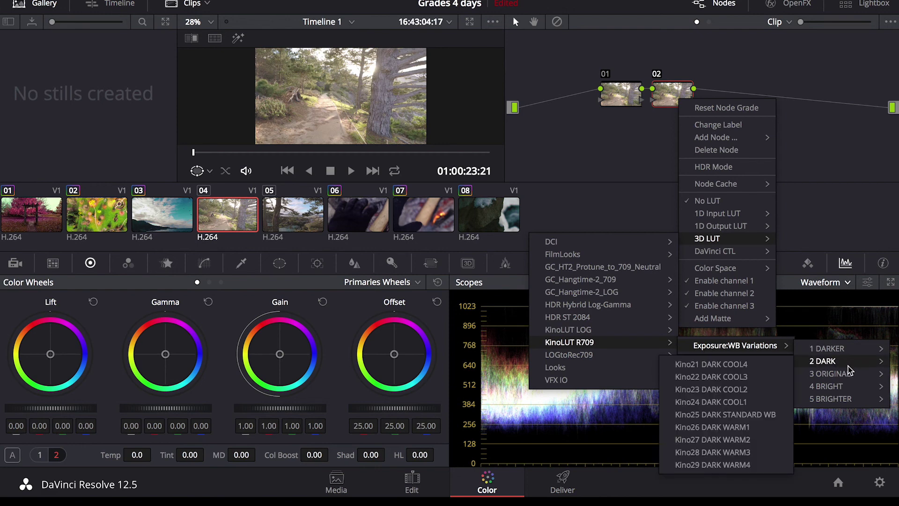
pyautogui.moveTo(845, 375)
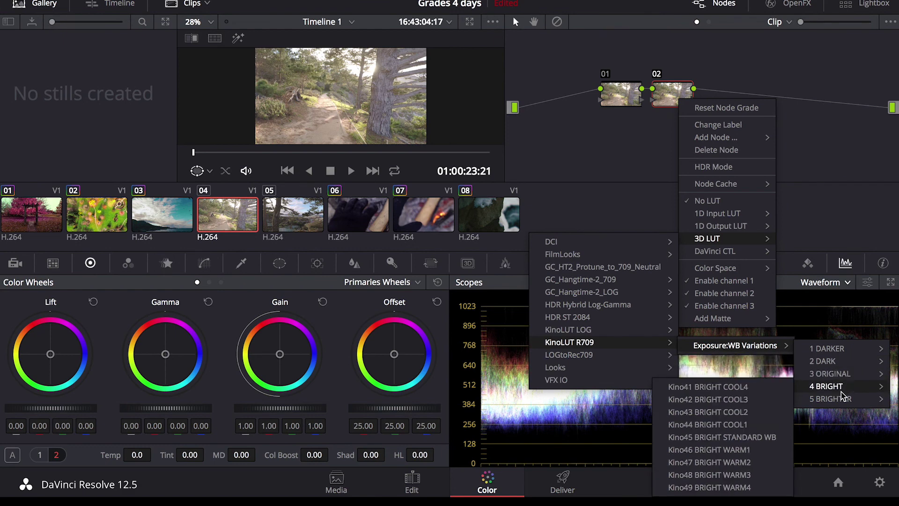
pyautogui.moveTo(838, 399)
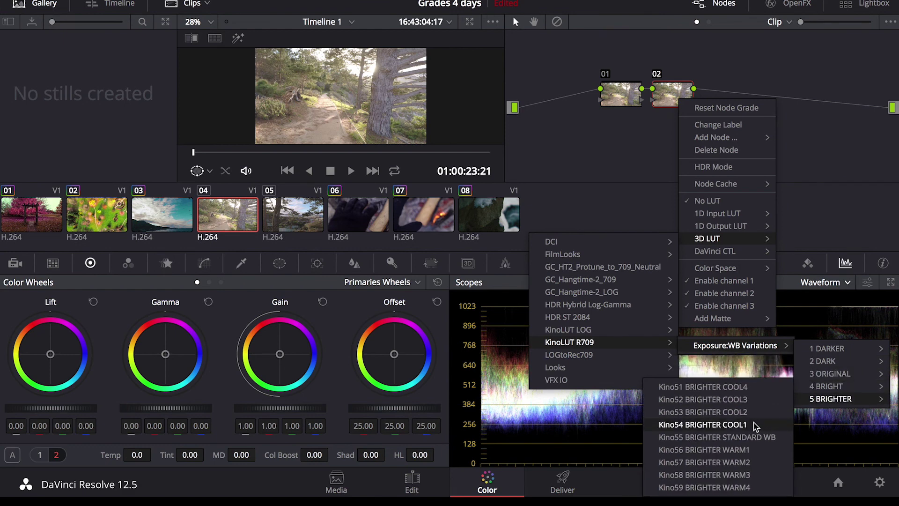
pyautogui.click(702, 425)
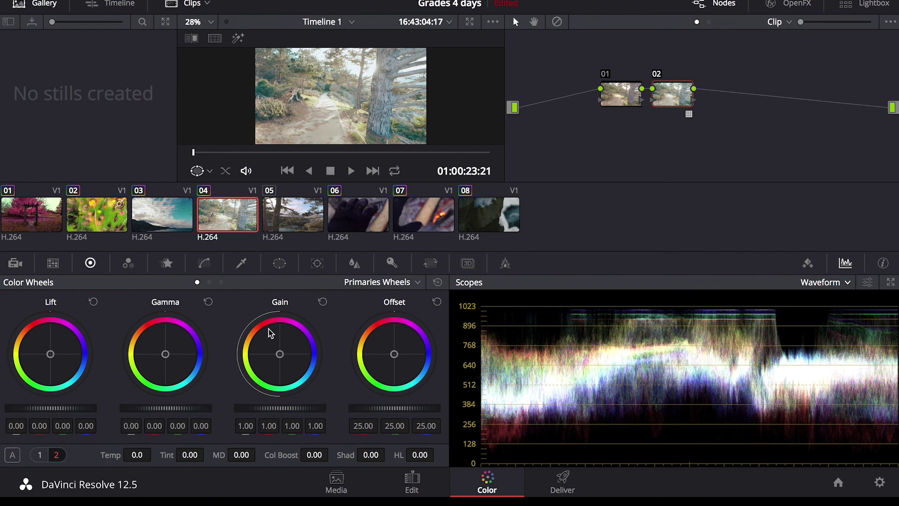
# Select clip 05 and apply the Kino52 BRIGHTER COOL3 LUT to its node 01.
pyautogui.click(309, 211)
pyautogui.rightClick(626, 90)
pyautogui.moveTo(609, 229)
pyautogui.moveTo(761, 346)
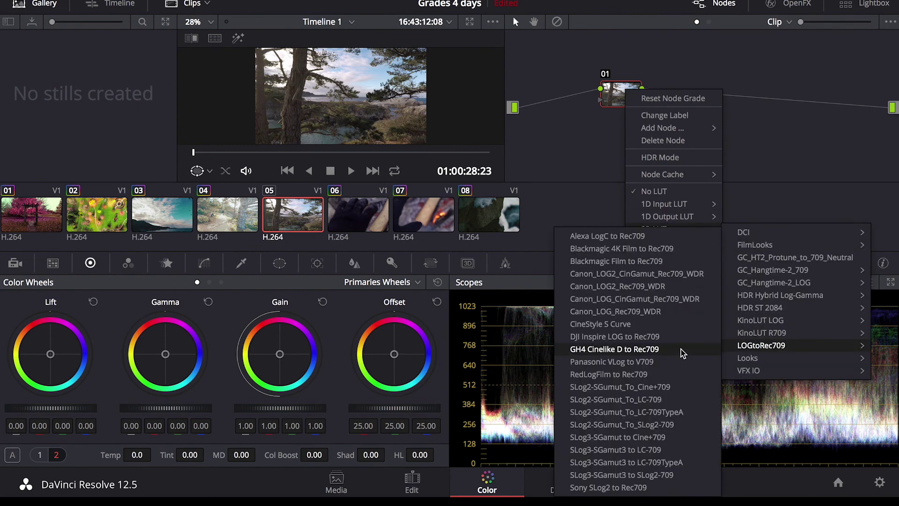
pyautogui.moveTo(797, 333)
pyautogui.moveTo(665, 335)
pyautogui.moveTo(768, 392)
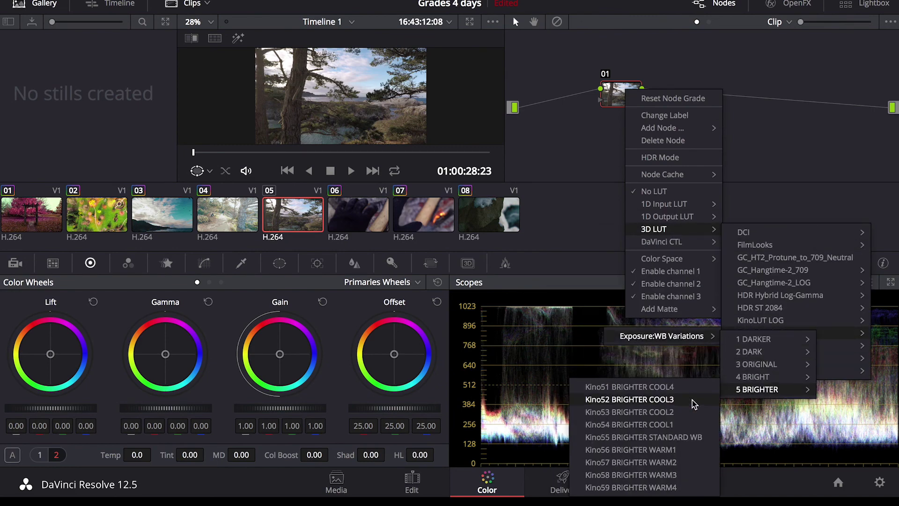
pyautogui.click(670, 461)
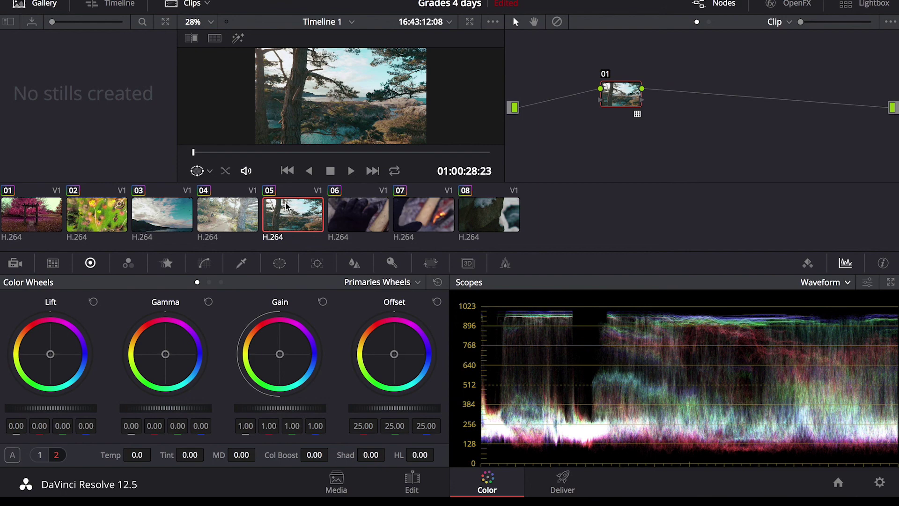
# Review the graded clips, stepping from clip 07 back through 05, 04, 03, 02 to 01.
pyautogui.click(422, 213)
pyautogui.click(308, 214)
pyautogui.click(250, 219)
pyautogui.click(143, 224)
pyautogui.click(96, 220)
pyautogui.click(39, 222)
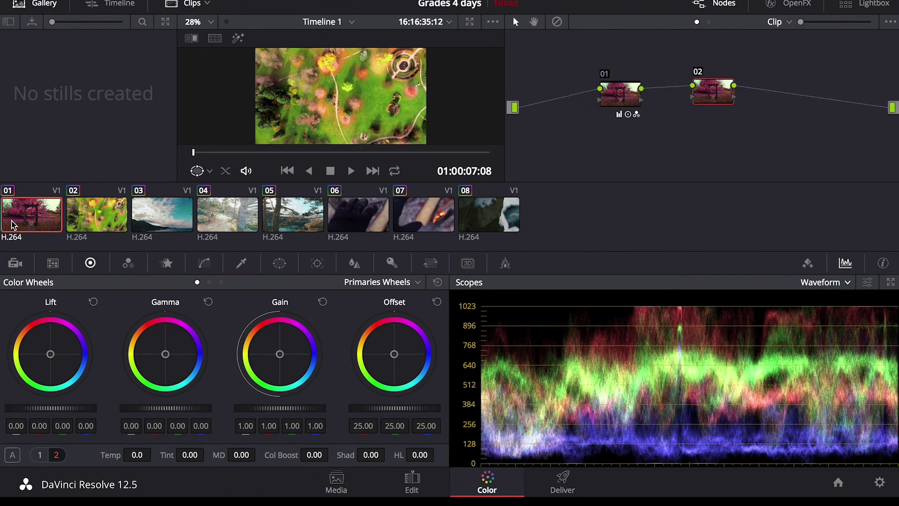
# Select clip 08, go to the Deliver page, and check the render destination and presets unchanged.
pyautogui.click(489, 214)
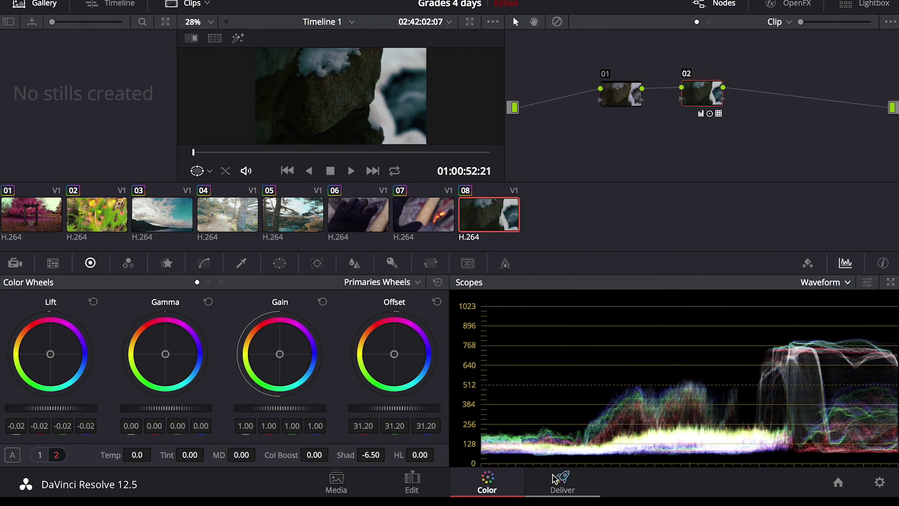
pyautogui.click(562, 482)
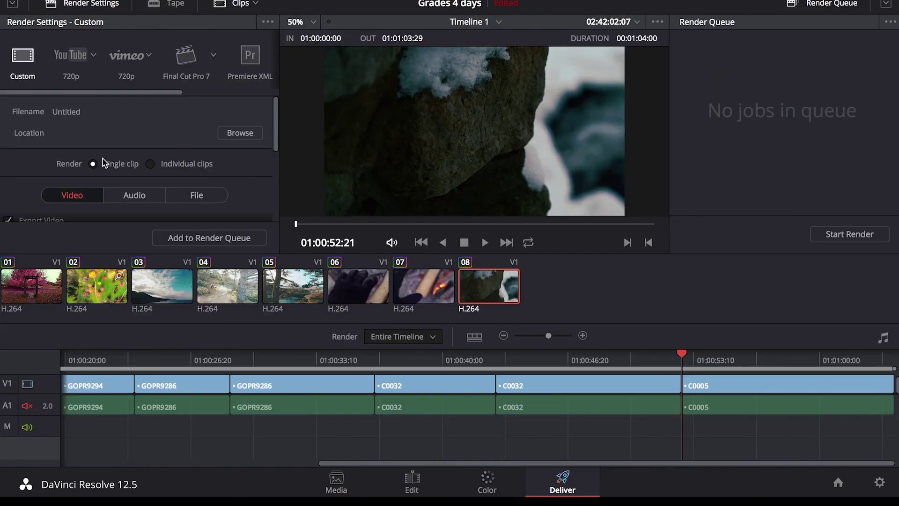
pyautogui.click(244, 133)
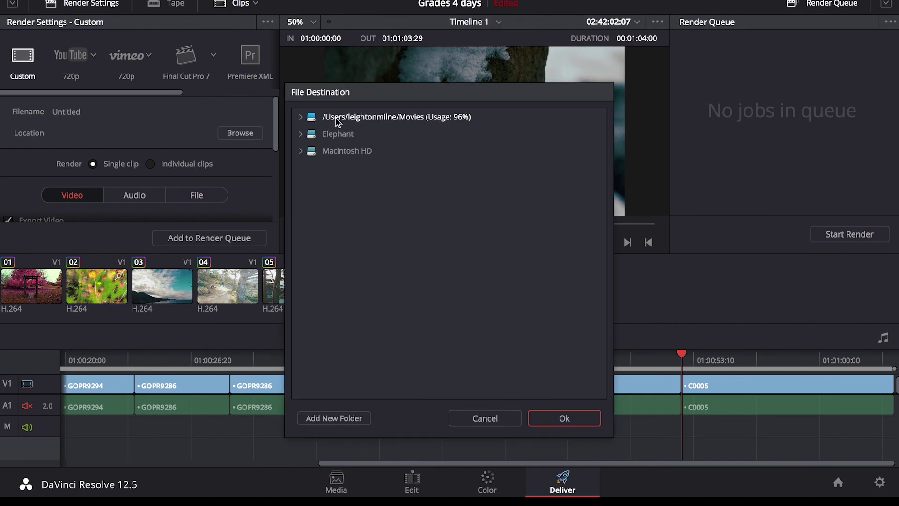
pyautogui.click(482, 418)
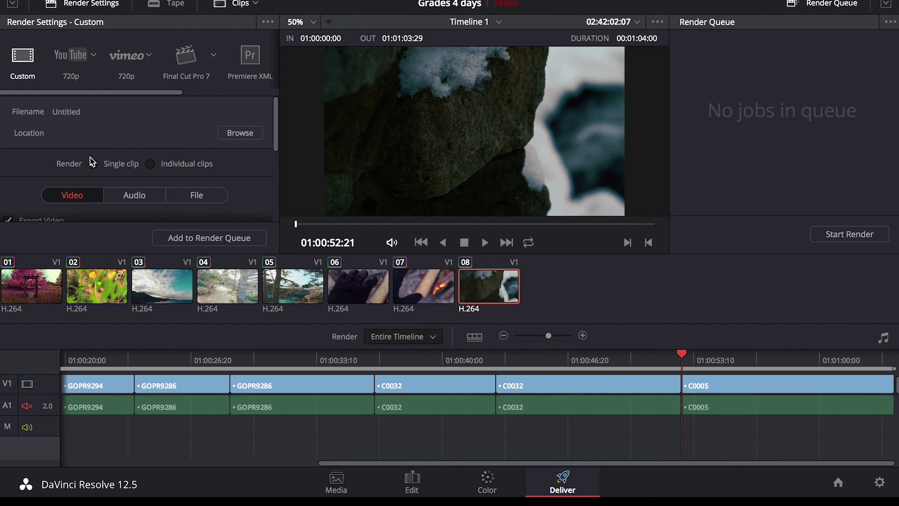
pyautogui.hscroll(5, 206, 66)
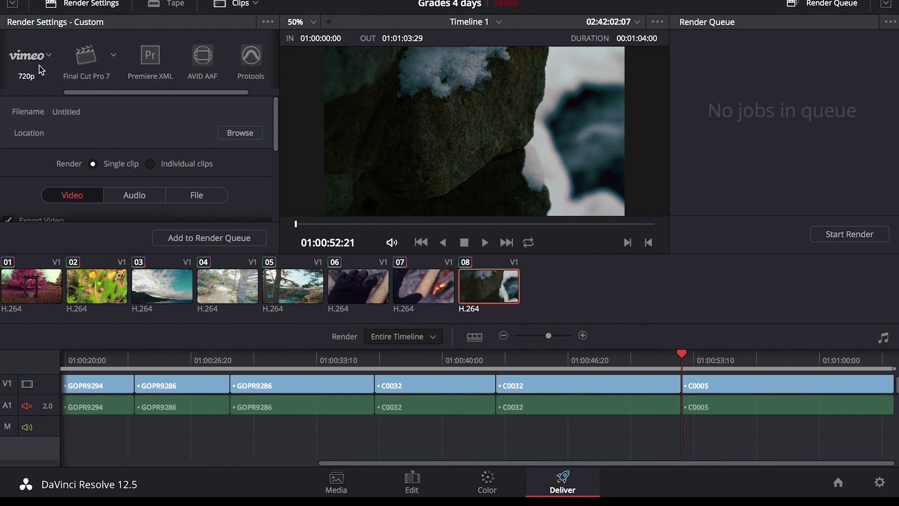
pyautogui.hscroll(-5, 41, 69)
pyautogui.hscroll(3, 47, 66)
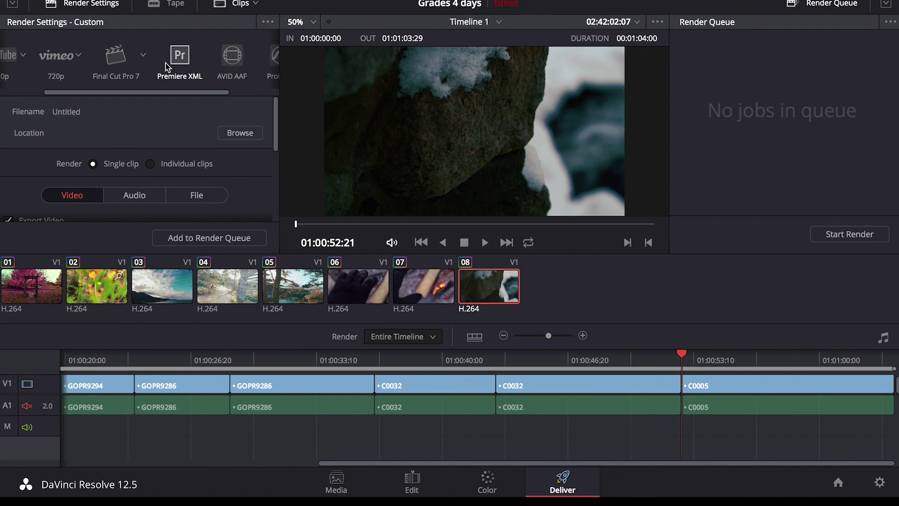
pyautogui.scroll(-3, 224, 152)
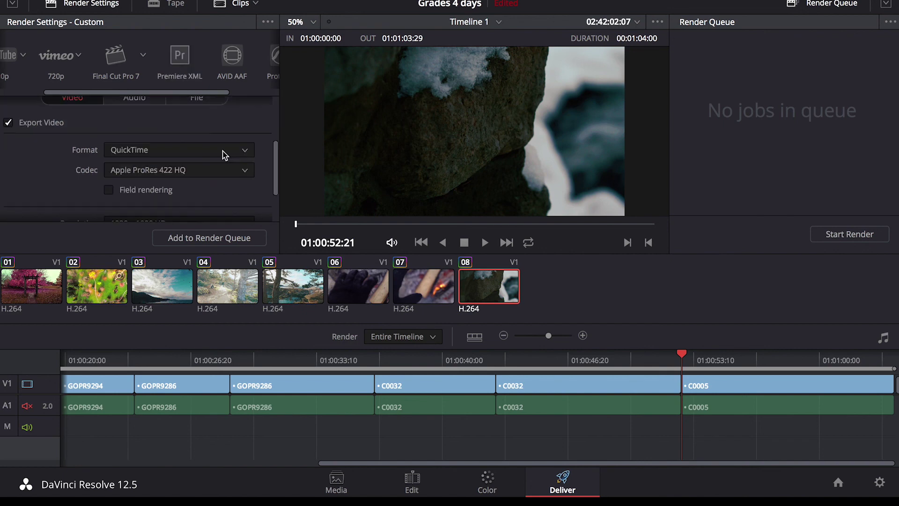
pyautogui.scroll(-1, 68, 150)
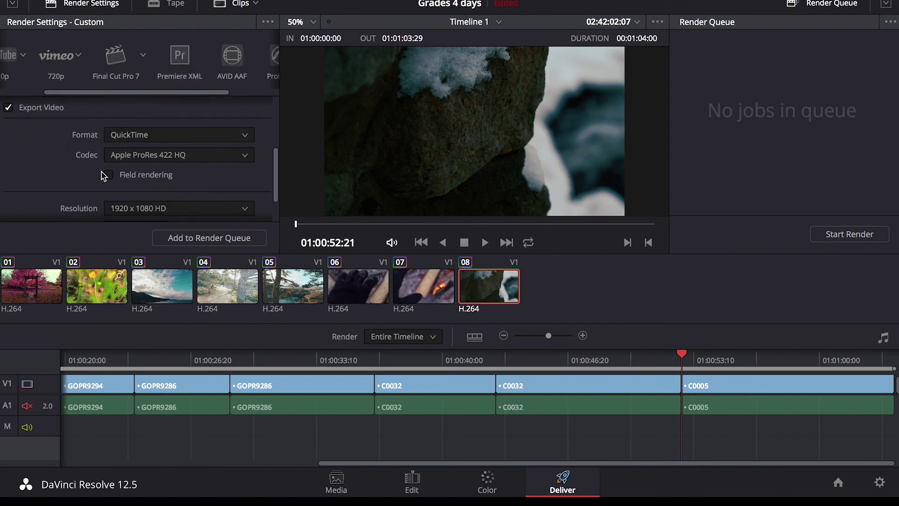
pyautogui.scroll(-2, 85, 167)
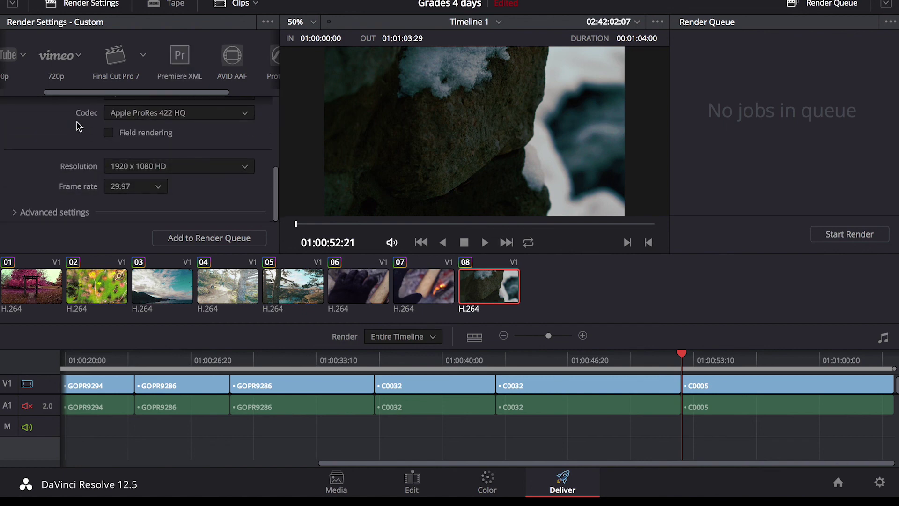
pyautogui.scroll(2, 78, 125)
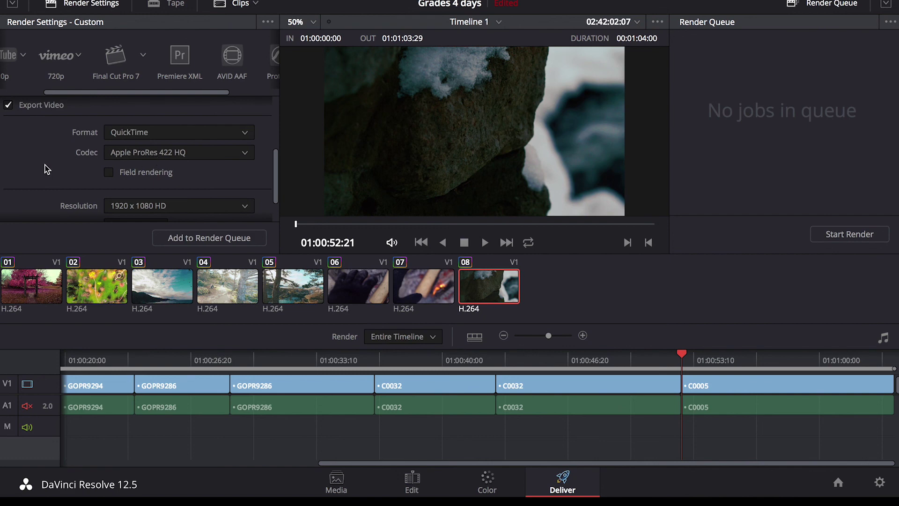
pyautogui.scroll(-2, 68, 178)
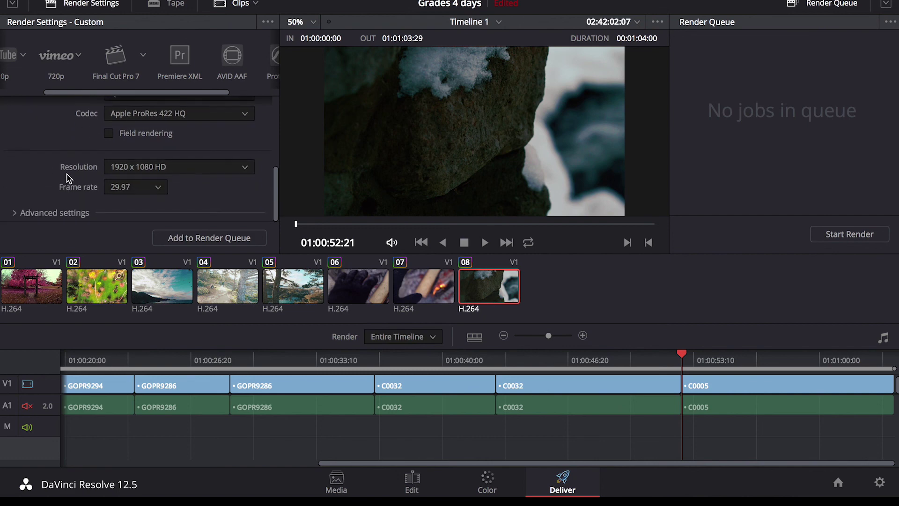
pyautogui.click(194, 167)
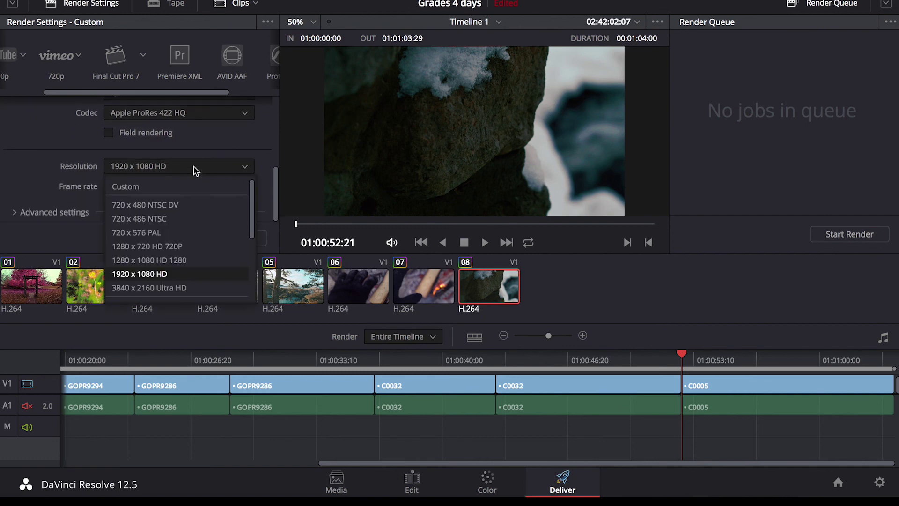
pyautogui.click(42, 160)
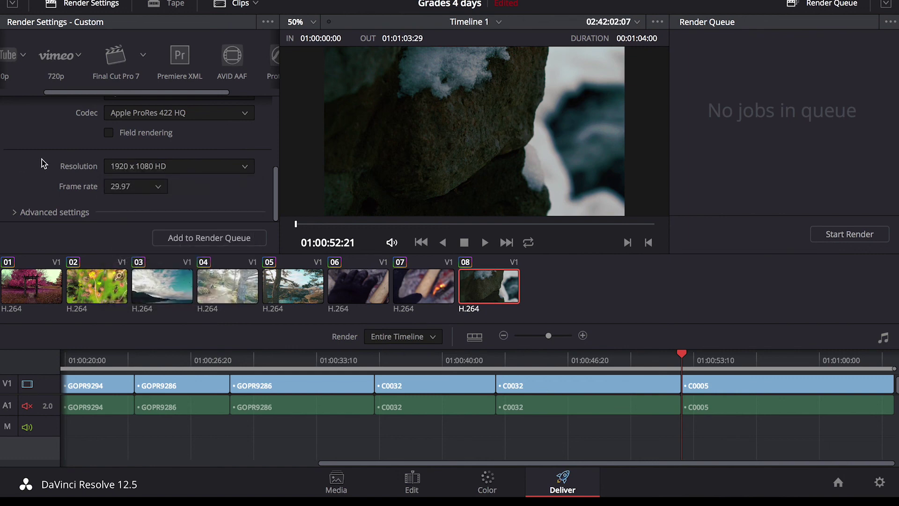
pyautogui.click(21, 213)
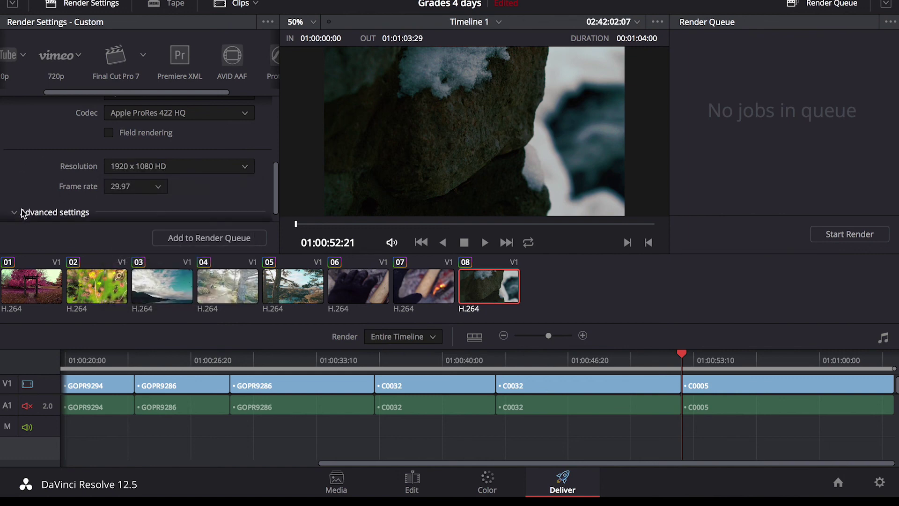
pyautogui.scroll(-4, 22, 210)
pyautogui.scroll(4, 21, 209)
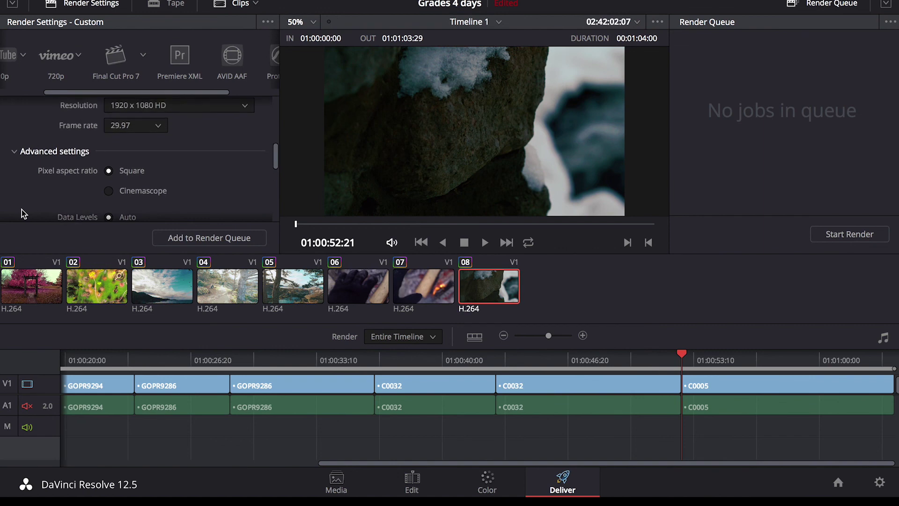
pyautogui.click(27, 151)
pyautogui.scroll(5, 25, 155)
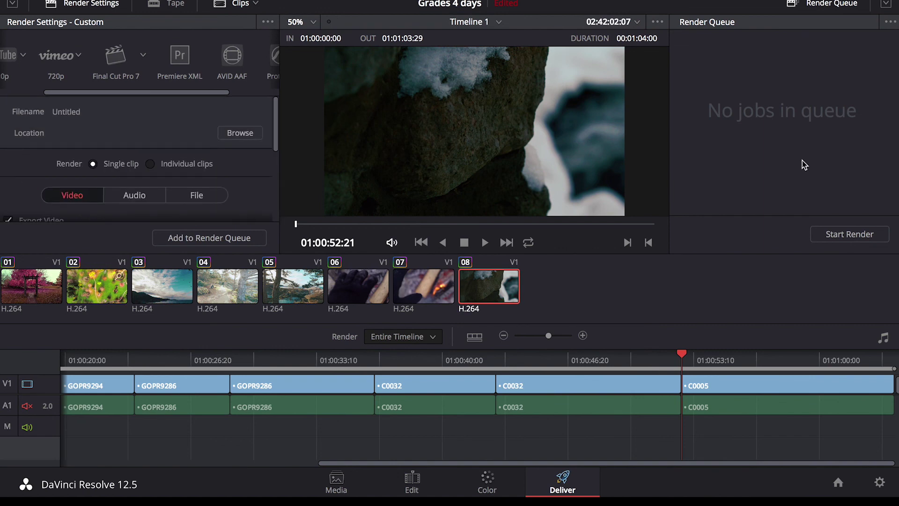